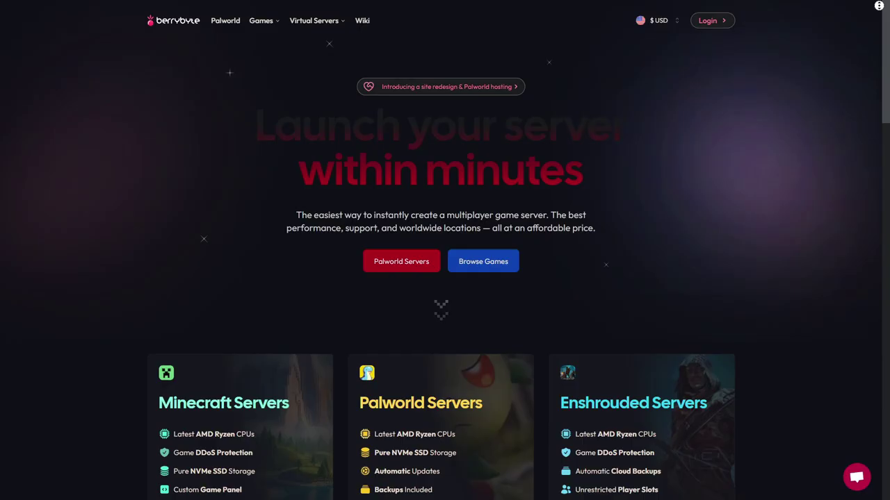
Look through the Berrybyte homepage's game server offers, VPS plans, hosting features and FAQs
{"action": "scroll", "coordinate": [445, 250], "scroll_direction": "down", "scroll_amount": 5}
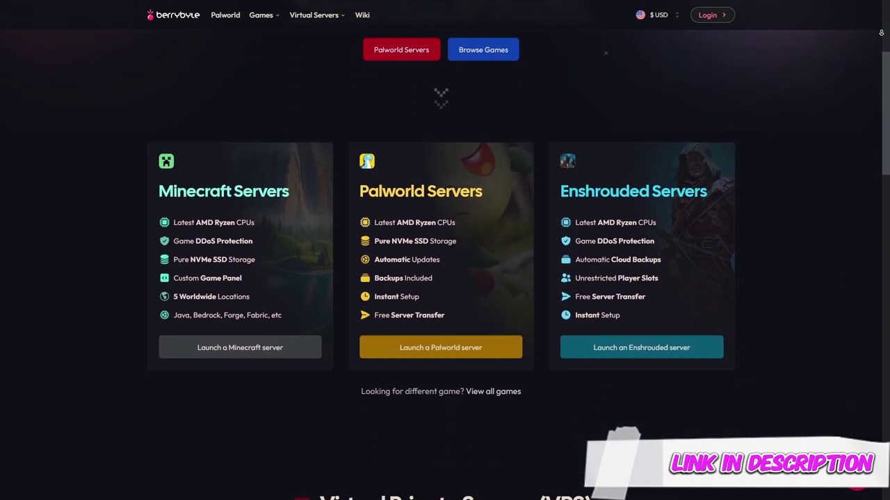
{"action": "scroll", "coordinate": [445, 251], "scroll_direction": "down", "scroll_amount": 6}
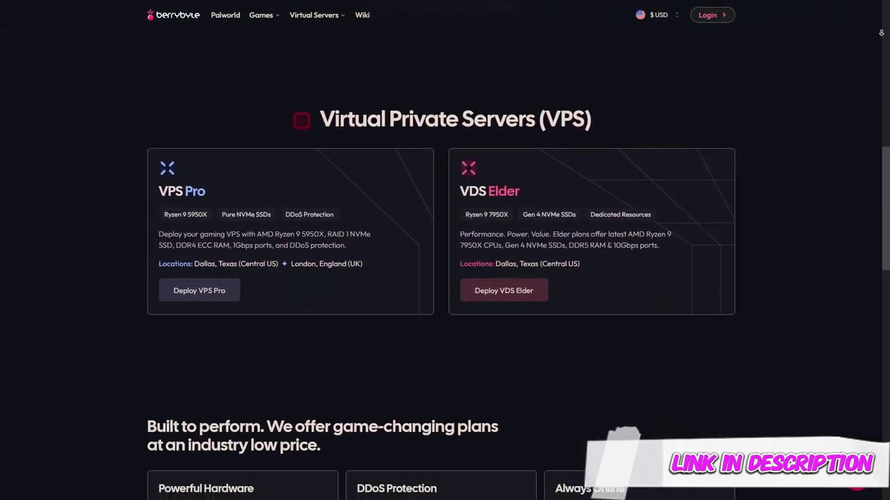
{"action": "scroll", "coordinate": [445, 250], "scroll_direction": "down", "scroll_amount": 6}
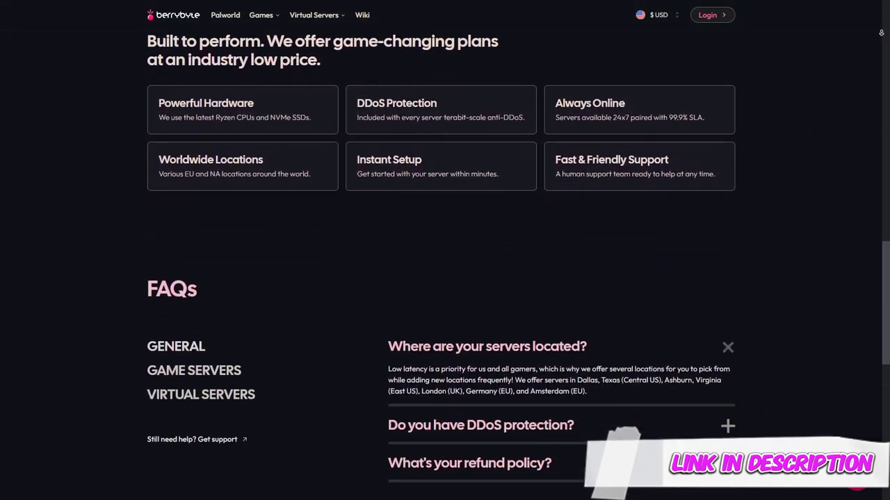
{"action": "scroll", "coordinate": [445, 250], "scroll_direction": "down", "scroll_amount": 6}
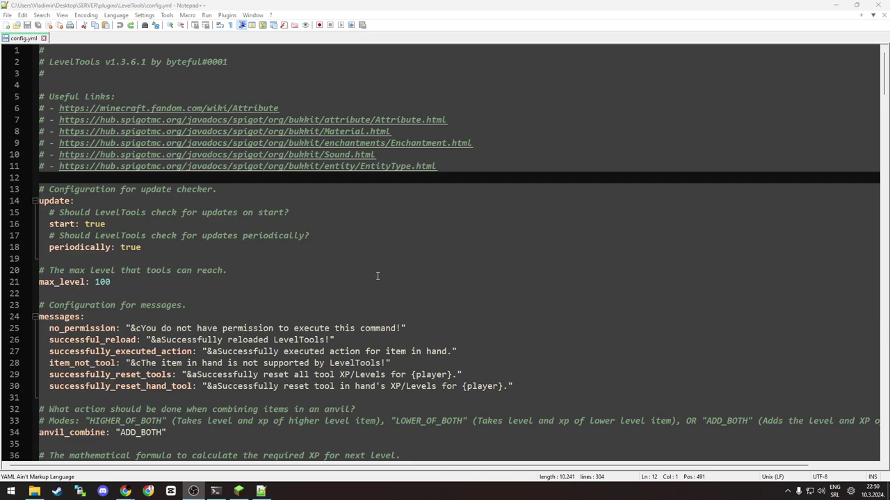
Switch to config.yml of LevelTools in Notepad++ and review the max level, update checker and message settings
{"action": "scroll", "coordinate": [364, 267], "scroll_direction": "down", "scroll_amount": 3}
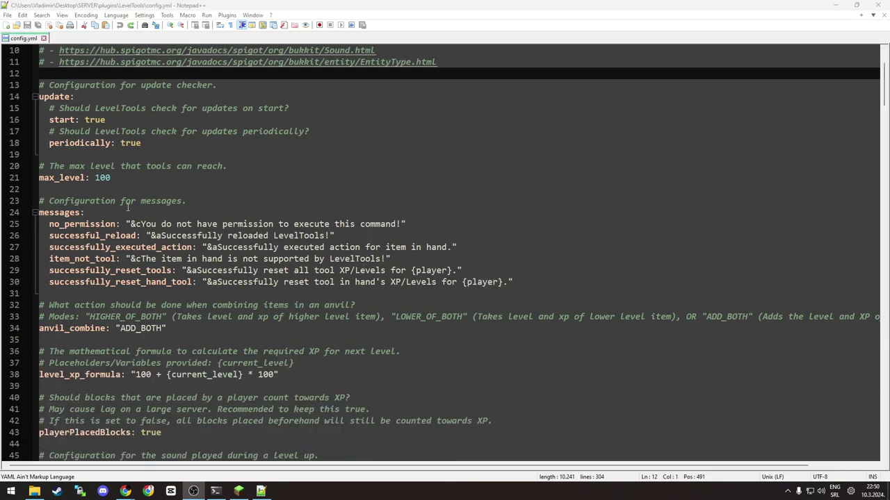
{"action": "left_click_drag", "start_coordinate": [125, 177], "coordinate": [36, 166]}
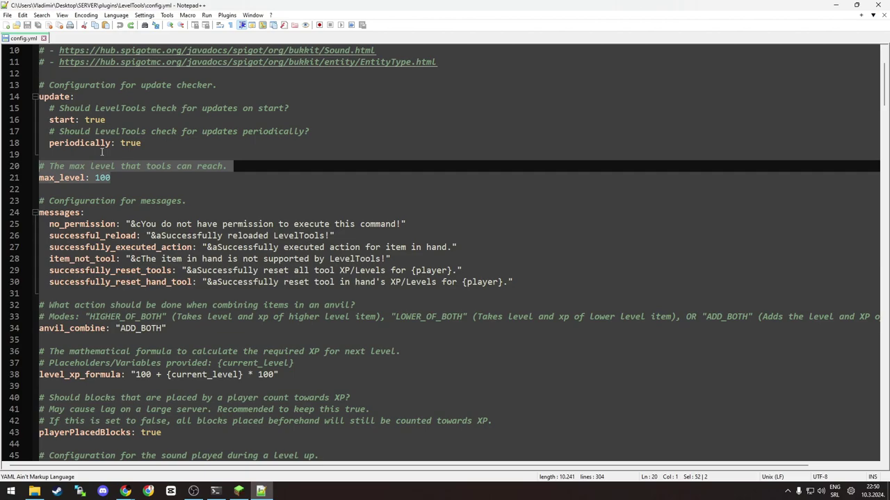
{"action": "left_click_drag", "start_coordinate": [143, 143], "coordinate": [32, 95]}
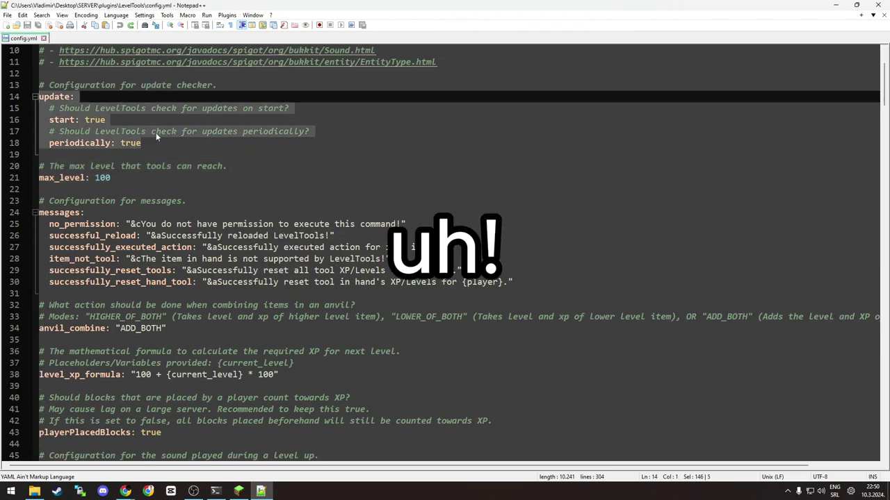
{"action": "scroll", "coordinate": [175, 149], "scroll_direction": "down", "scroll_amount": 1}
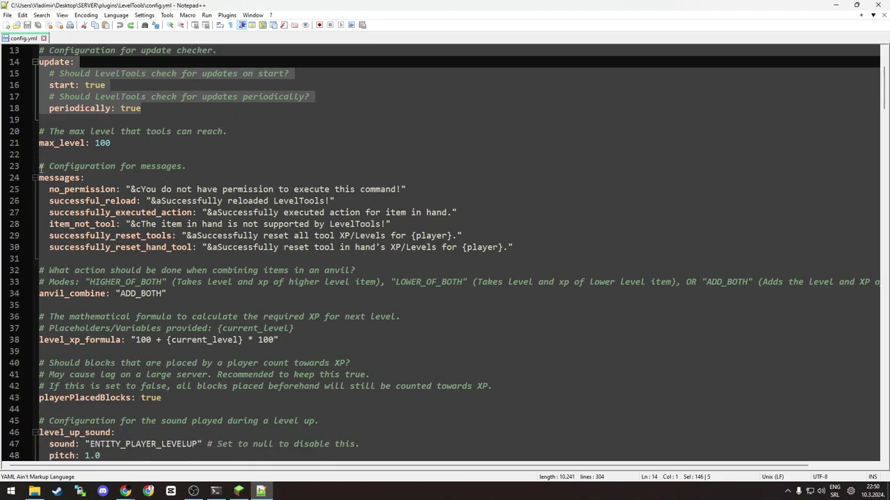
{"action": "left_click_drag", "start_coordinate": [41, 168], "coordinate": [523, 247]}
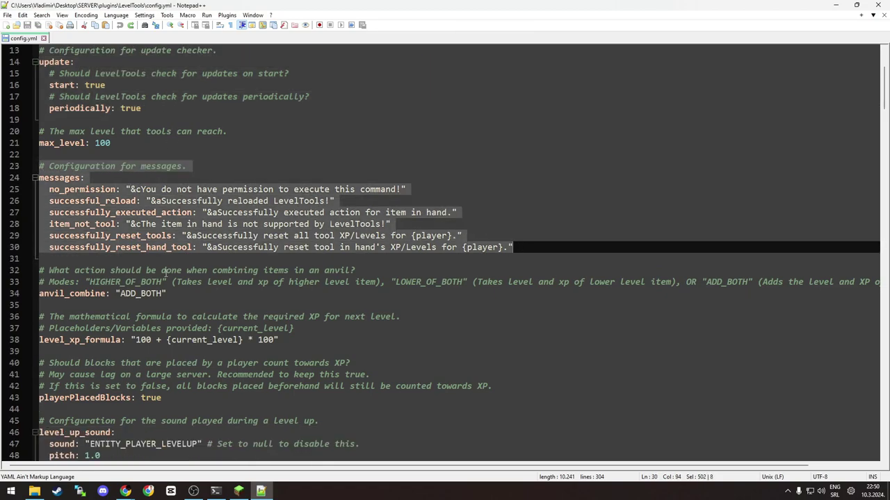
Examine the anvil_combine setting and its modes HIGHER_OF_BOTH, LOWER_OF_BOTH and ADD_BOTH
{"action": "scroll", "coordinate": [98, 226], "scroll_direction": "down", "scroll_amount": 2}
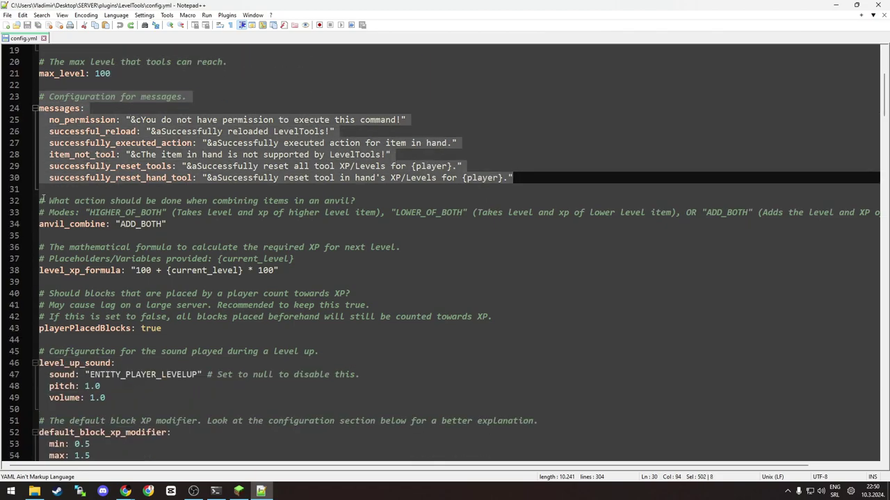
{"action": "left_click_drag", "start_coordinate": [42, 200], "coordinate": [175, 226]}
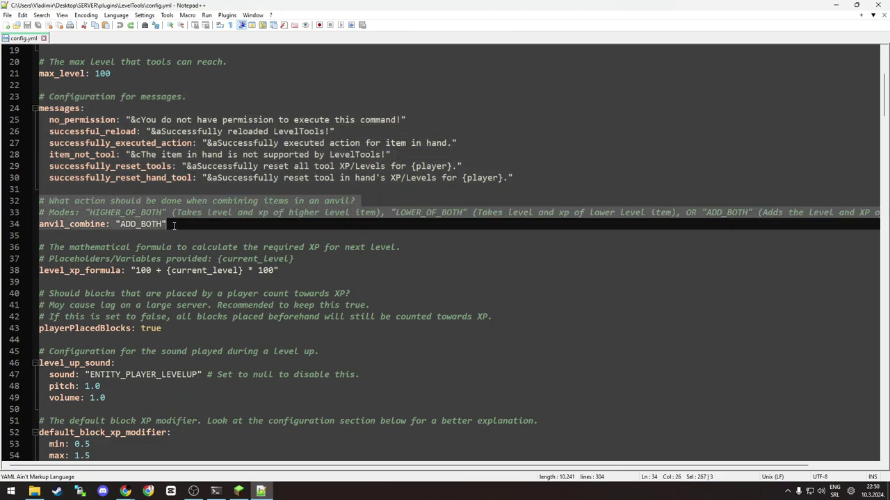
{"action": "left_click", "coordinate": [126, 225]}
{"action": "left_click_drag", "start_coordinate": [89, 212], "coordinate": [161, 212]}
{"action": "left_click_drag", "start_coordinate": [402, 213], "coordinate": [488, 213]}
{"action": "left_click_drag", "start_coordinate": [702, 213], "coordinate": [742, 212]}
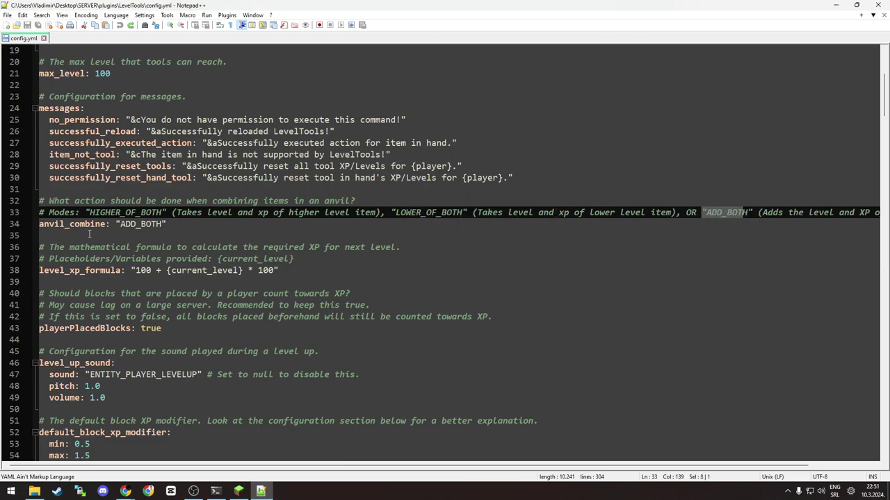
Review the level_xp_formula setting and the playerPlacedBlocks option with their explanatory comments
{"action": "scroll", "coordinate": [112, 241], "scroll_direction": "down", "scroll_amount": 1}
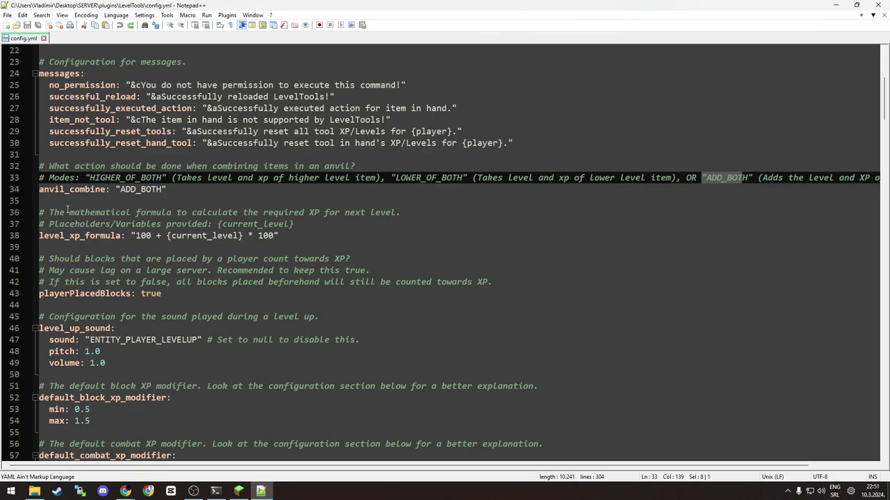
{"action": "left_click_drag", "start_coordinate": [40, 212], "coordinate": [287, 236]}
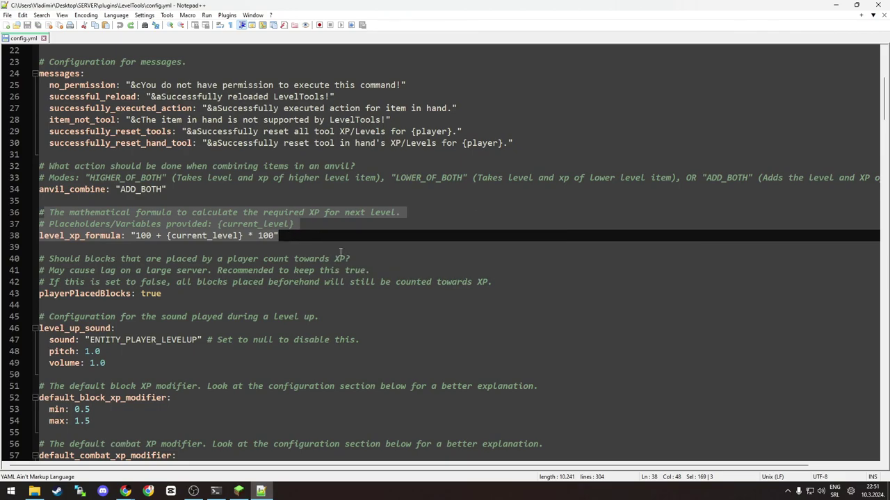
{"action": "scroll", "coordinate": [340, 252], "scroll_direction": "down", "scroll_amount": 1}
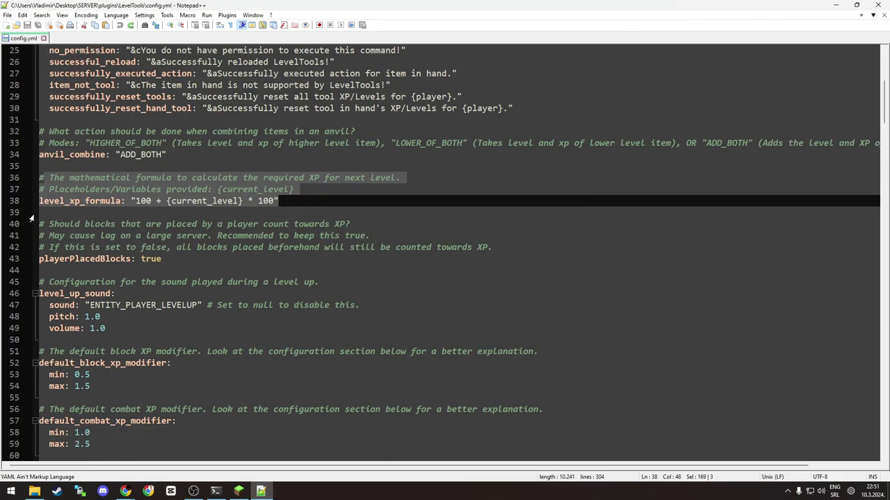
{"action": "left_click_drag", "start_coordinate": [39, 223], "coordinate": [222, 258]}
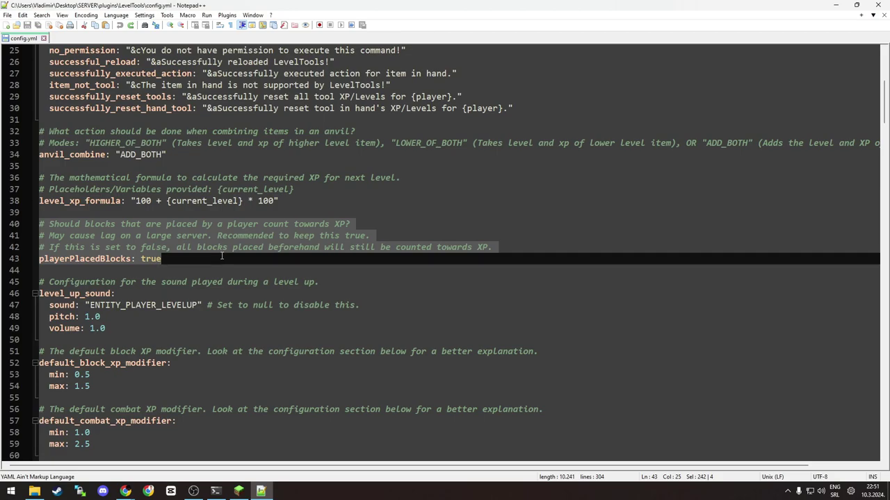
Compare the default block XP modifier with the specific block_xp_modifiers section
{"action": "scroll", "coordinate": [220, 256], "scroll_direction": "down", "scroll_amount": 3}
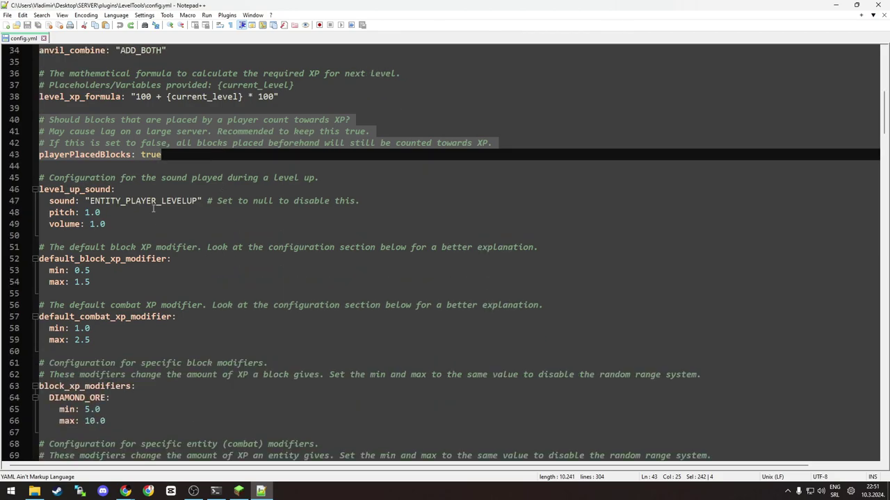
{"action": "scroll", "coordinate": [153, 208], "scroll_direction": "down", "scroll_amount": 3}
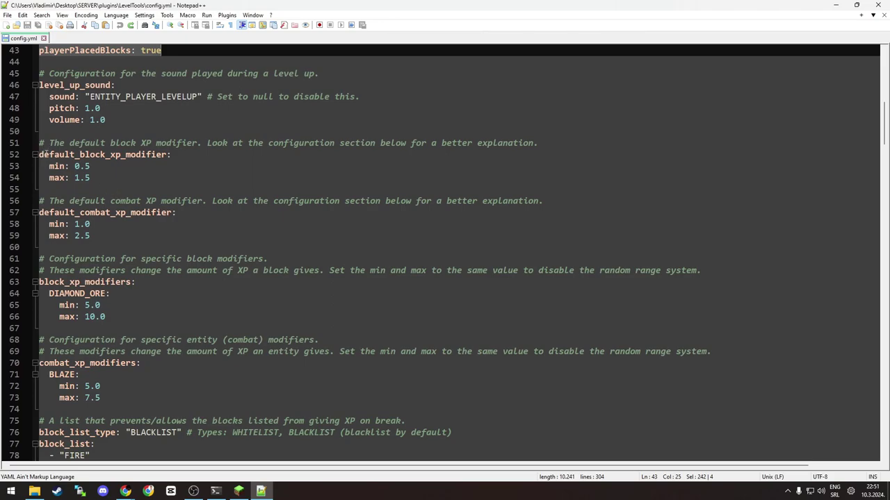
{"action": "left_click_drag", "start_coordinate": [93, 176], "coordinate": [40, 142]}
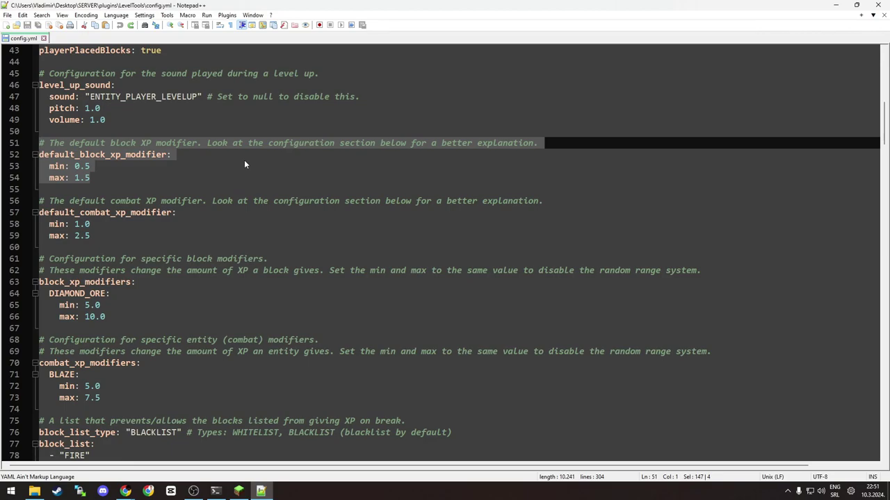
{"action": "left_click_drag", "start_coordinate": [128, 313], "coordinate": [45, 271]}
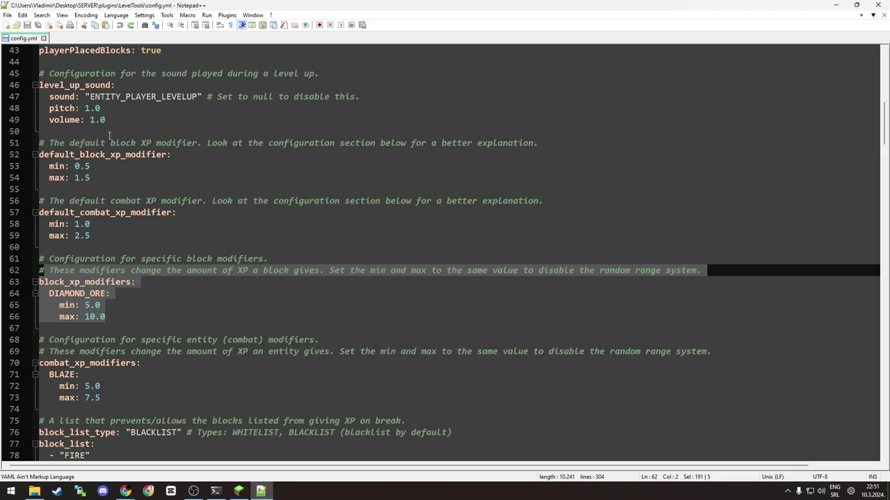
{"action": "left_click_drag", "start_coordinate": [91, 178], "coordinate": [20, 144]}
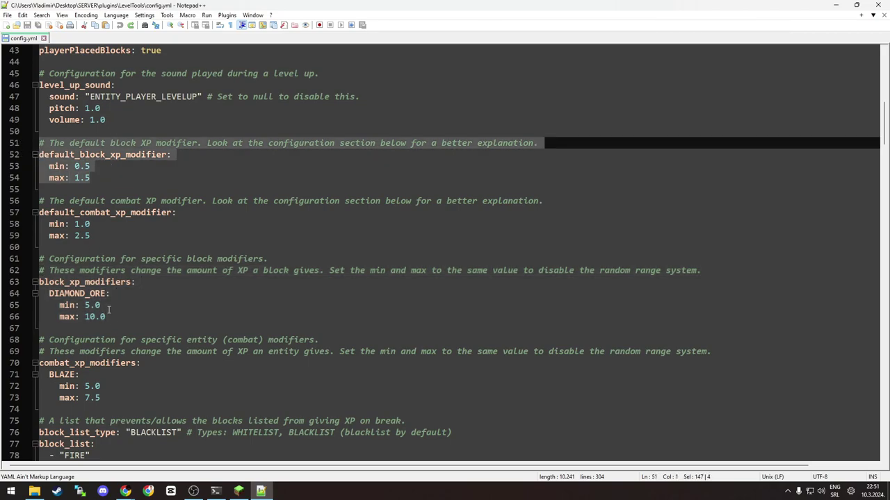
{"action": "left_click_drag", "start_coordinate": [114, 318], "coordinate": [24, 264]}
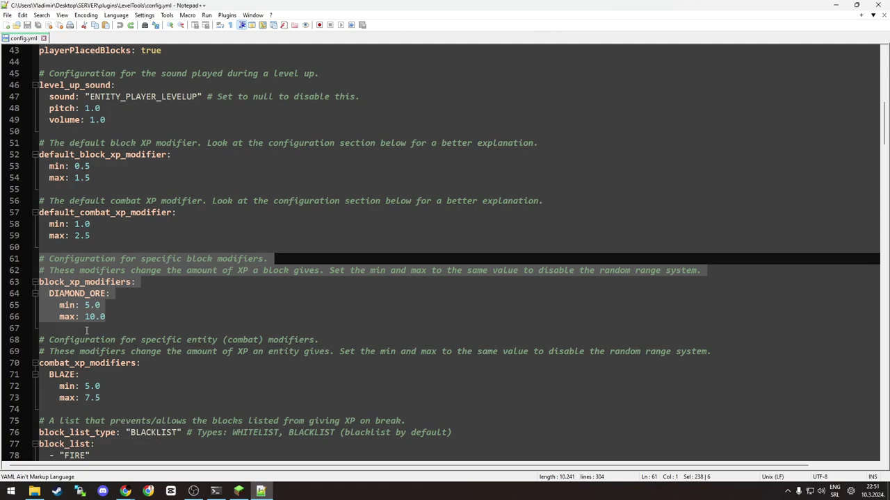
Duplicate the DIAMOND_ORE entry with its min and max lines directly below the original in block_xp_modifiers
{"action": "left_click", "coordinate": [96, 319]}
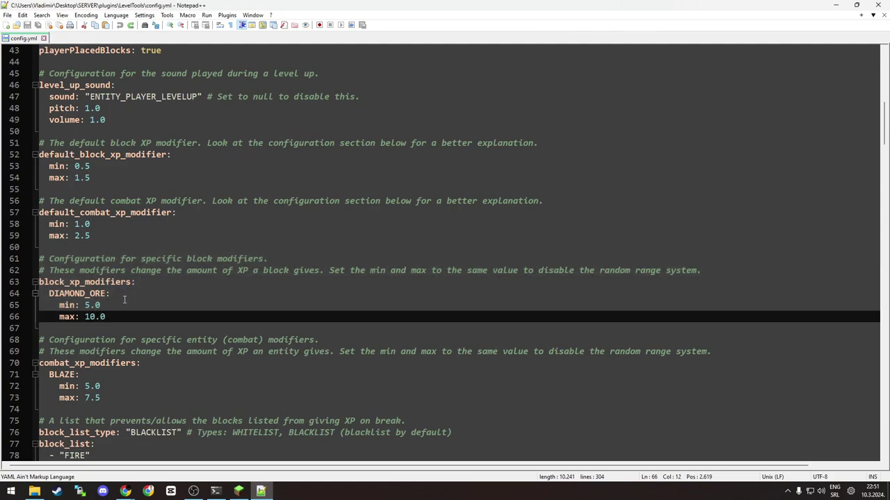
{"action": "left_click", "coordinate": [121, 316]}
{"action": "left_click_drag", "start_coordinate": [102, 318], "coordinate": [9, 298]}
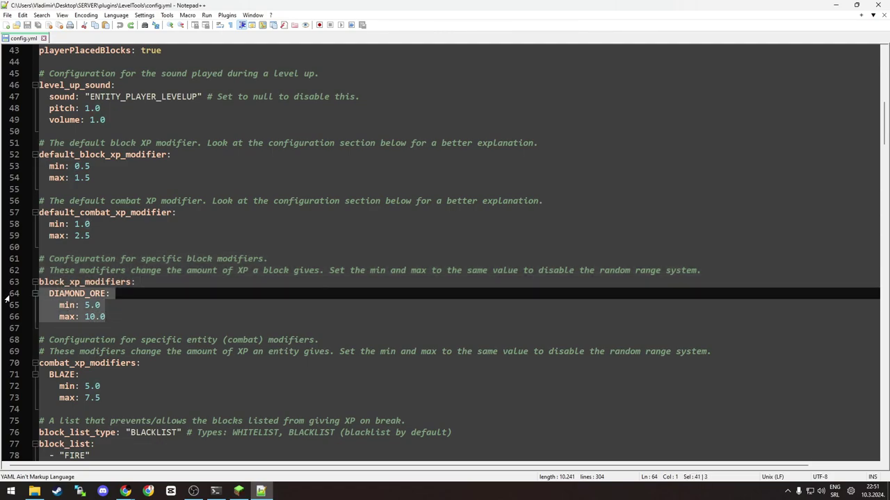
{"action": "left_click", "coordinate": [117, 319]}
{"action": "key", "text": "Return"}
{"action": "key", "text": "BackSpace"}
{"action": "key", "text": "BackSpace"}
{"action": "key", "text": "BackSpace"}
{"action": "key", "text": "BackSpace"}
{"action": "type", "text": "DIAMOND_ORE:     min: 5.0     max: 10.0"}
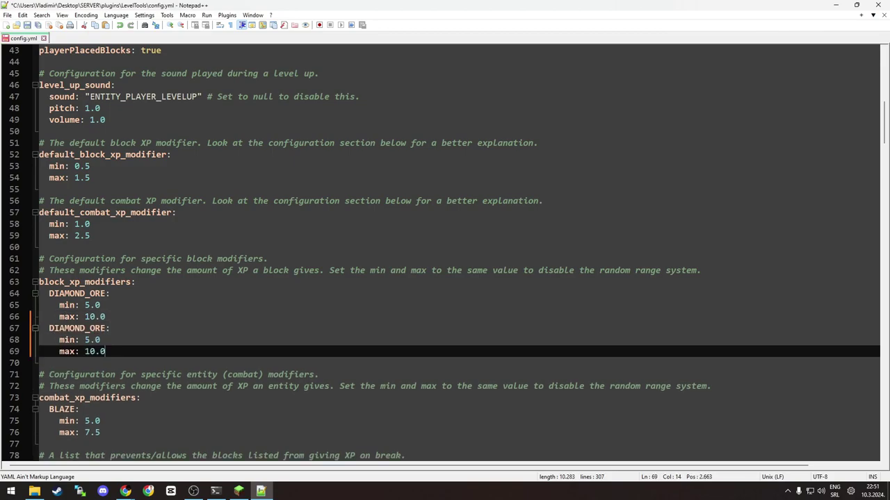
Rename the copied block entry to EMERALD_ORE, set its min to 7.0 and max to 14.0, and save the file
{"action": "double_click", "coordinate": [61, 330]}
{"action": "type", "text": "EMERALD_"}
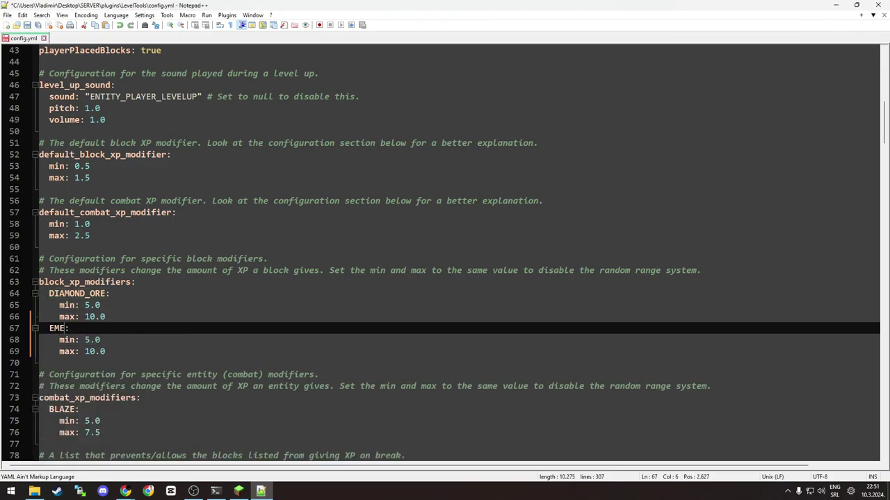
{"action": "type", "text": "ORE"}
{"action": "double_click", "coordinate": [88, 341]}
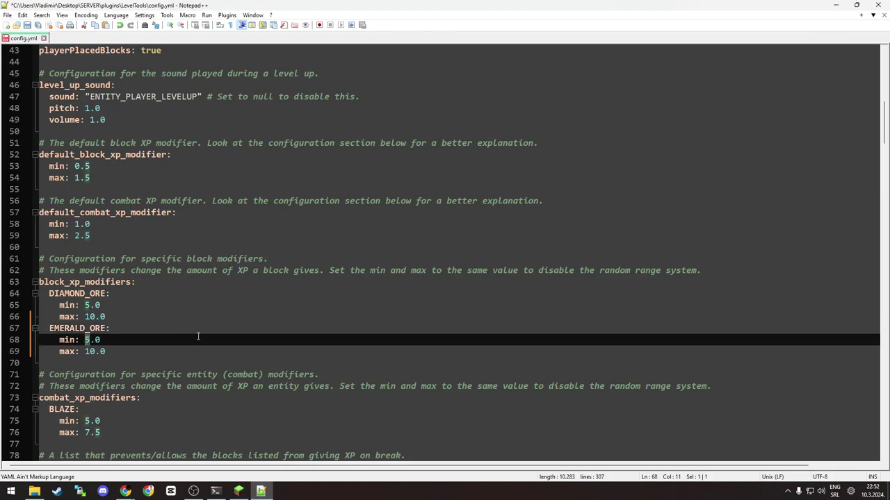
{"action": "type", "text": "7"}
{"action": "left_click_drag", "start_coordinate": [90, 351], "coordinate": [96, 352]}
{"action": "type", "text": "4"}
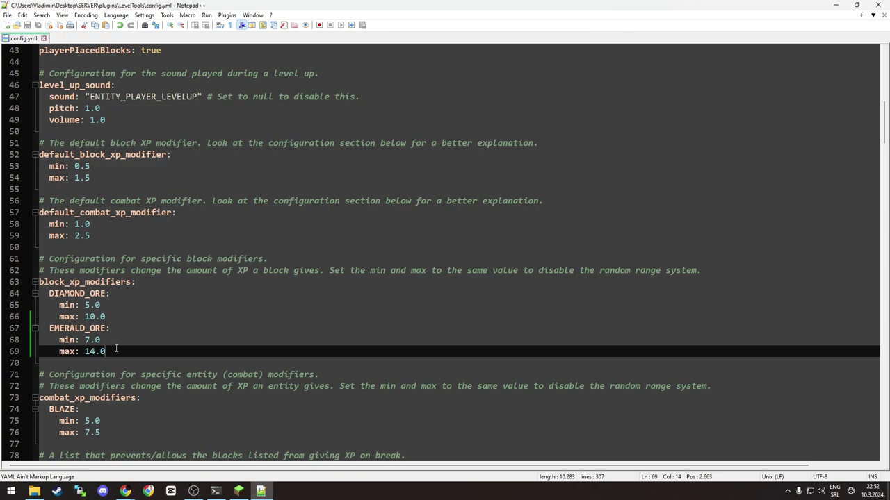
Review the block XP modifiers, the default block and combat modifiers, and the BLAZE entry under combat_xp_modifiers
{"action": "left_click_drag", "start_coordinate": [114, 351], "coordinate": [36, 283]}
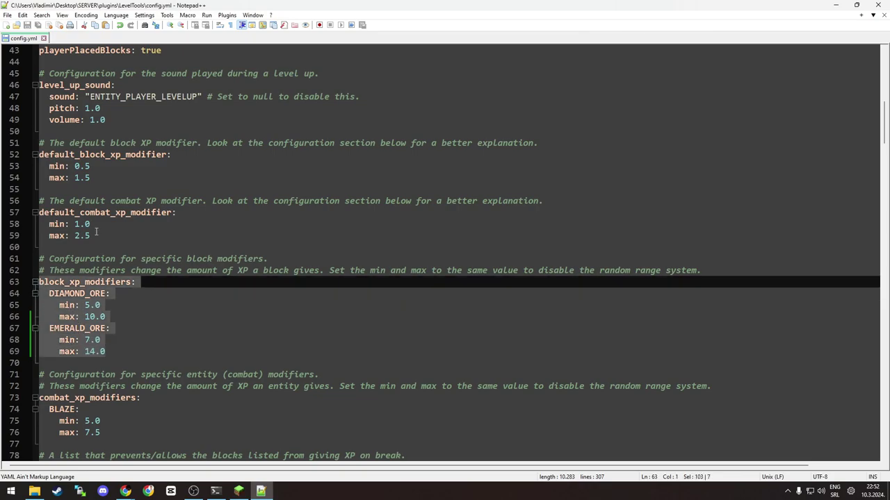
{"action": "left_click_drag", "start_coordinate": [107, 179], "coordinate": [36, 155]}
{"action": "left_click_drag", "start_coordinate": [95, 236], "coordinate": [44, 212]}
{"action": "scroll", "coordinate": [66, 258], "scroll_direction": "down", "scroll_amount": 2}
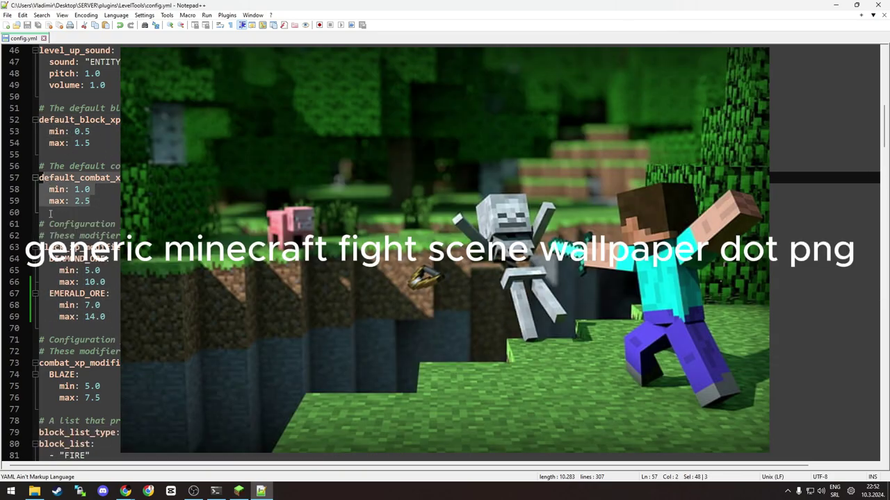
{"action": "left_click_drag", "start_coordinate": [106, 363], "coordinate": [47, 329]}
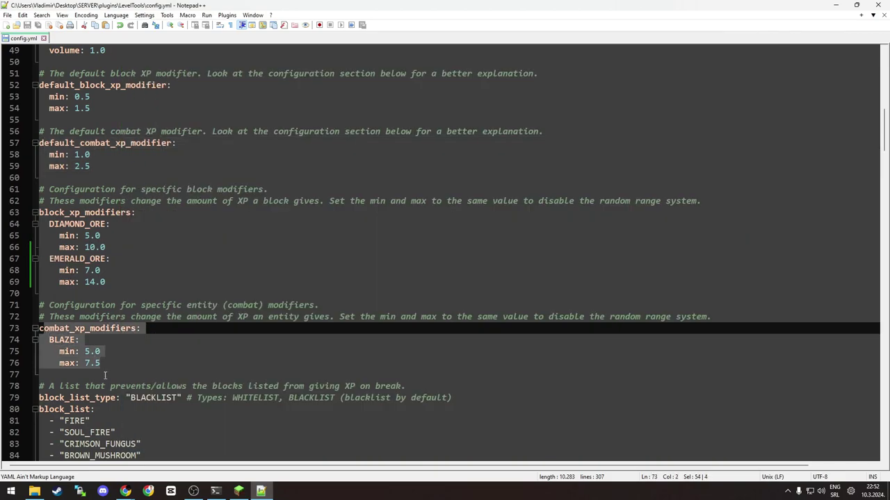
{"action": "left_click", "coordinate": [64, 341]}
{"action": "scroll", "coordinate": [72, 345], "scroll_direction": "down", "scroll_amount": 2}
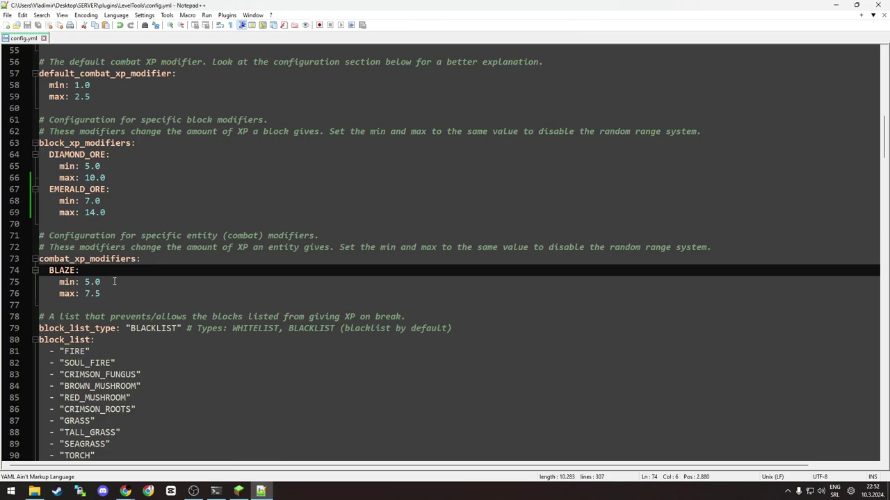
Examine the block_list_type setting and the list of blocks prevented from giving XP on break
{"action": "scroll", "coordinate": [115, 281], "scroll_direction": "down", "scroll_amount": 3}
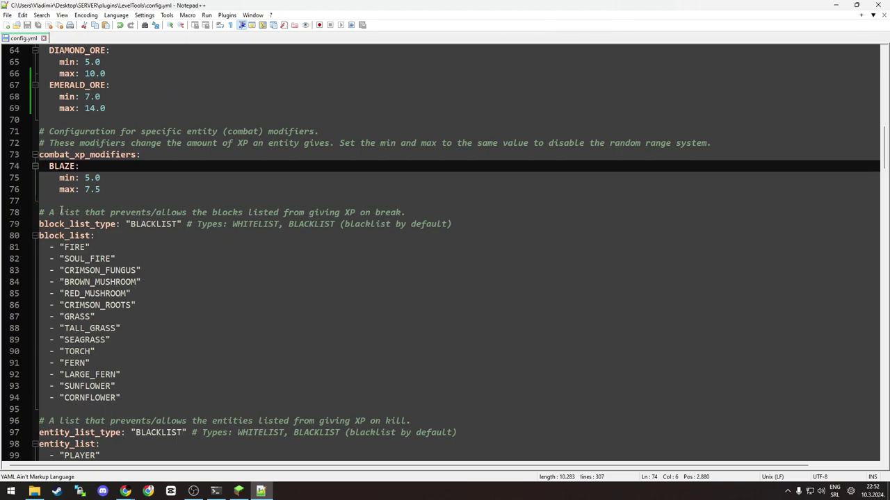
{"action": "left_click_drag", "start_coordinate": [75, 212], "coordinate": [207, 212]}
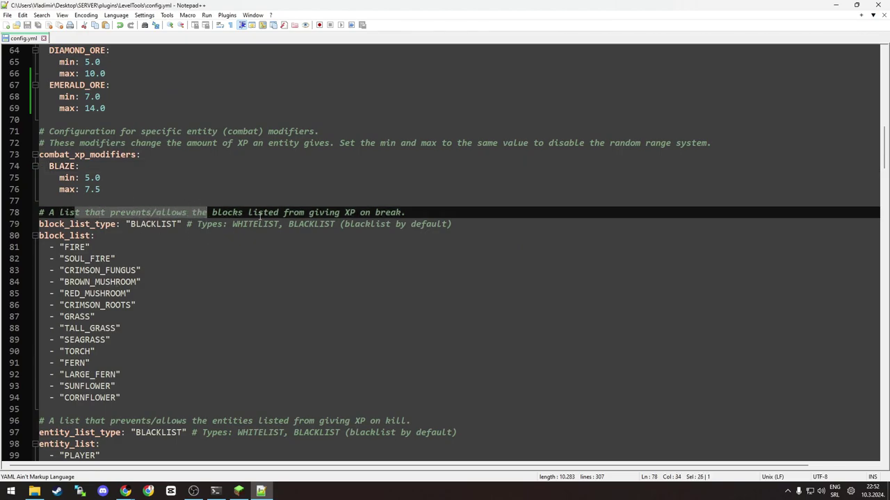
{"action": "left_click_drag", "start_coordinate": [419, 212], "coordinate": [202, 212]}
{"action": "scroll", "coordinate": [112, 209], "scroll_direction": "down", "scroll_amount": 1}
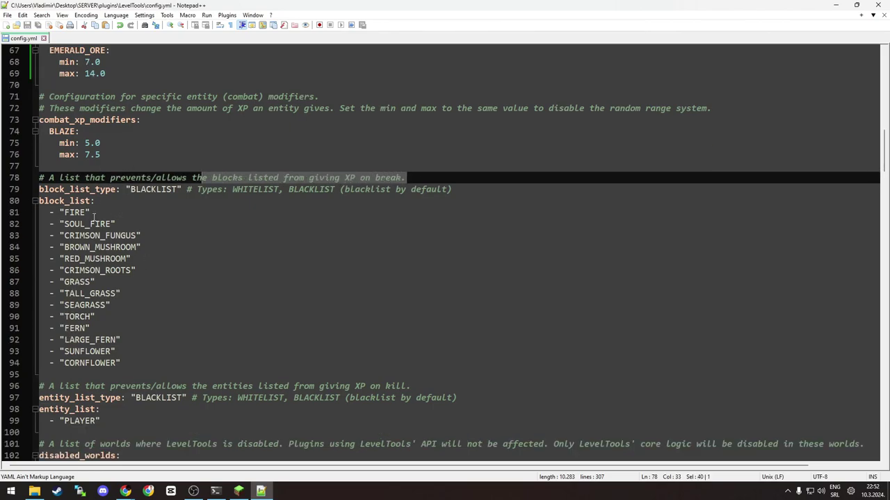
Examine the blocks in block_list, along with the entity_list_type setting and the entity_list that controls XP on kill
{"action": "left_click_drag", "start_coordinate": [104, 212], "coordinate": [39, 213]}
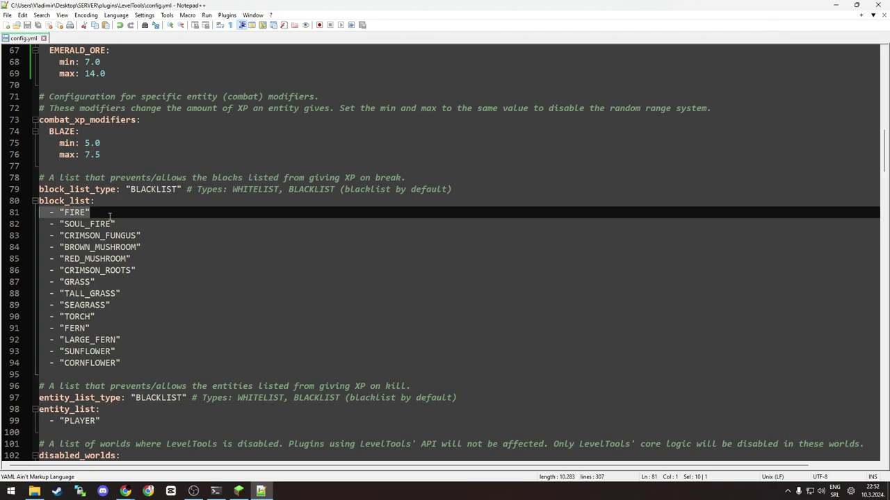
{"action": "scroll", "coordinate": [157, 251], "scroll_direction": "down", "scroll_amount": 2}
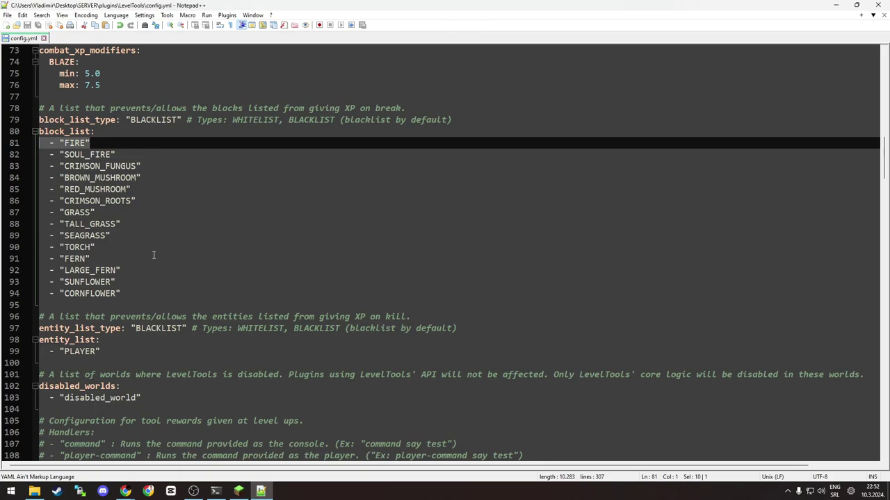
{"action": "scroll", "coordinate": [154, 255], "scroll_direction": "down", "scroll_amount": 2}
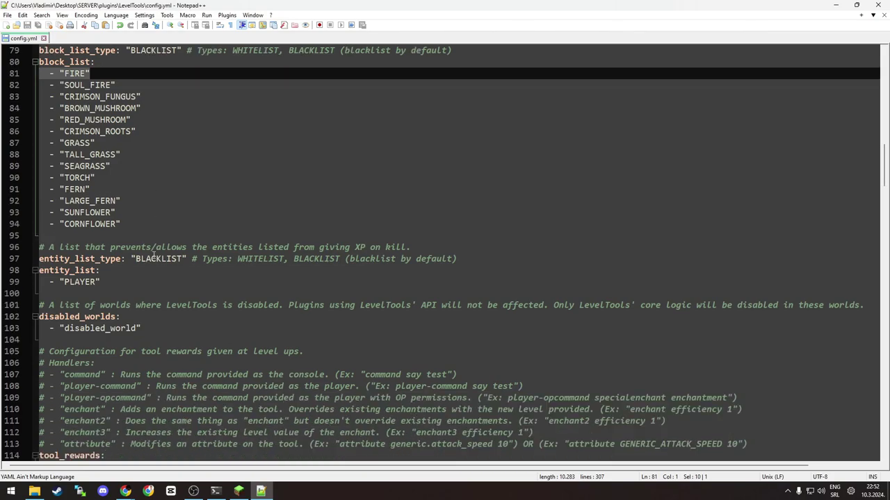
{"action": "left_click_drag", "start_coordinate": [120, 280], "coordinate": [39, 259]}
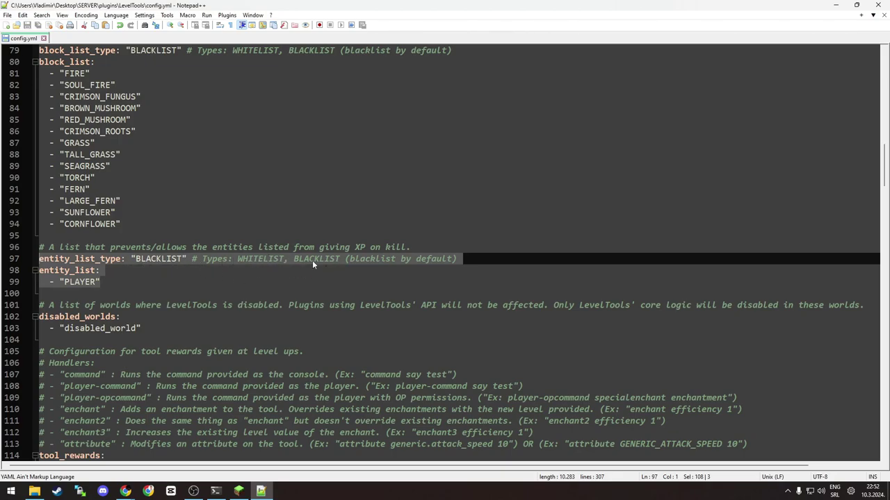
{"action": "left_click", "coordinate": [109, 268]}
{"action": "left_click_drag", "start_coordinate": [100, 282], "coordinate": [40, 271]}
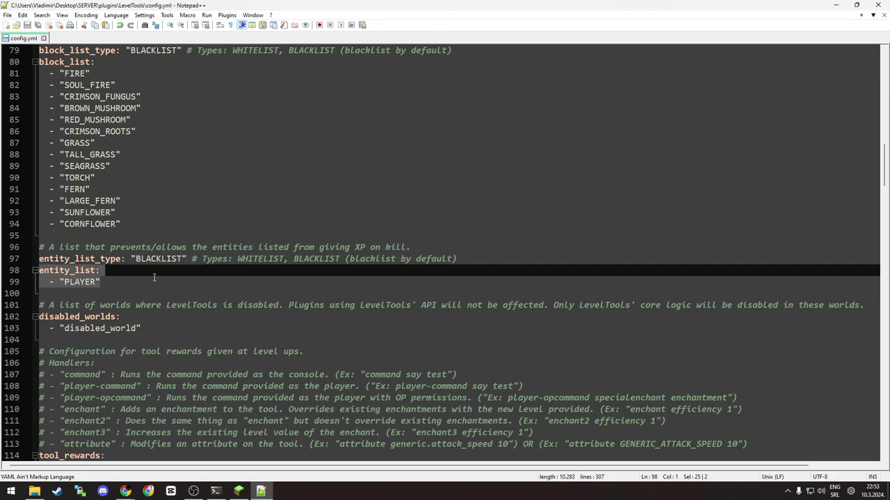
{"action": "left_click", "coordinate": [154, 277]}
{"action": "type", "text": "+"}
{"action": "scroll", "coordinate": [155, 277], "scroll_direction": "down", "scroll_amount": 5}
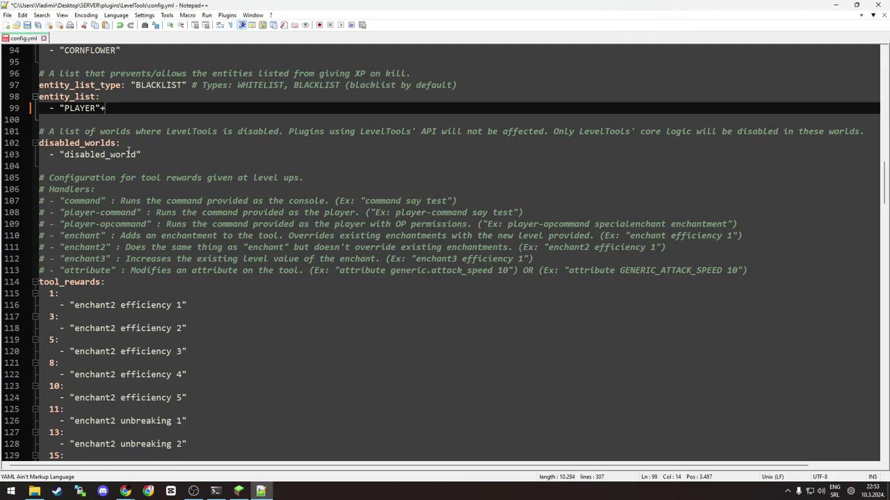
{"action": "key", "text": "ctrl+z"}
Review the tool reward handlers and the enchantments listed for each level under tool_rewards, including the level 30 entry
{"action": "scroll", "coordinate": [310, 238], "scroll_direction": "down", "scroll_amount": 6}
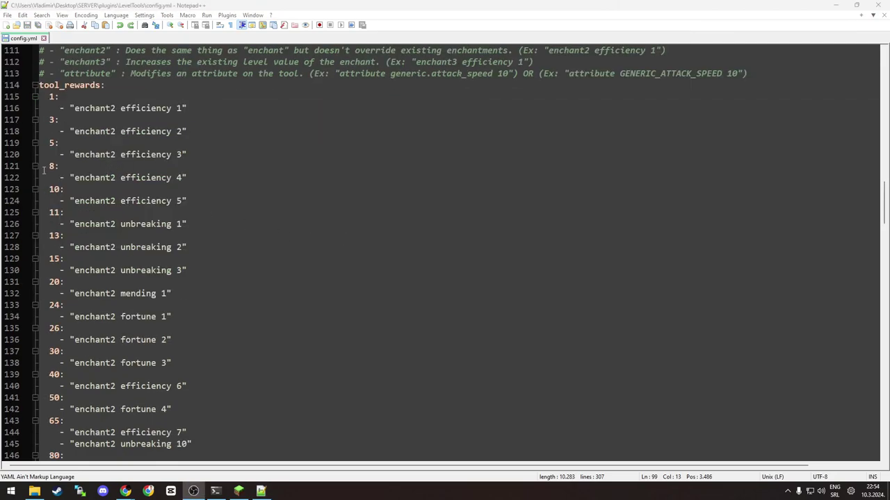
{"action": "scroll", "coordinate": [135, 169], "scroll_direction": "up", "scroll_amount": 3}
{"action": "scroll", "coordinate": [175, 146], "scroll_direction": "up", "scroll_amount": 1}
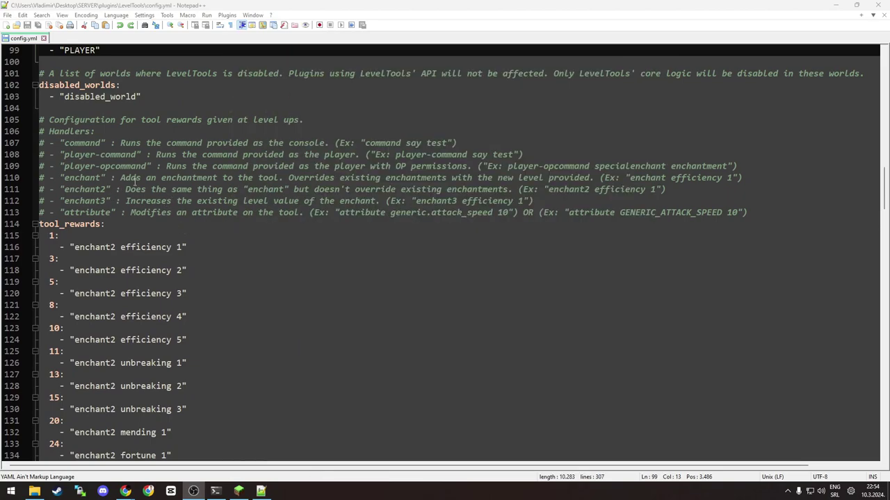
{"action": "scroll", "coordinate": [82, 209], "scroll_direction": "down", "scroll_amount": 2}
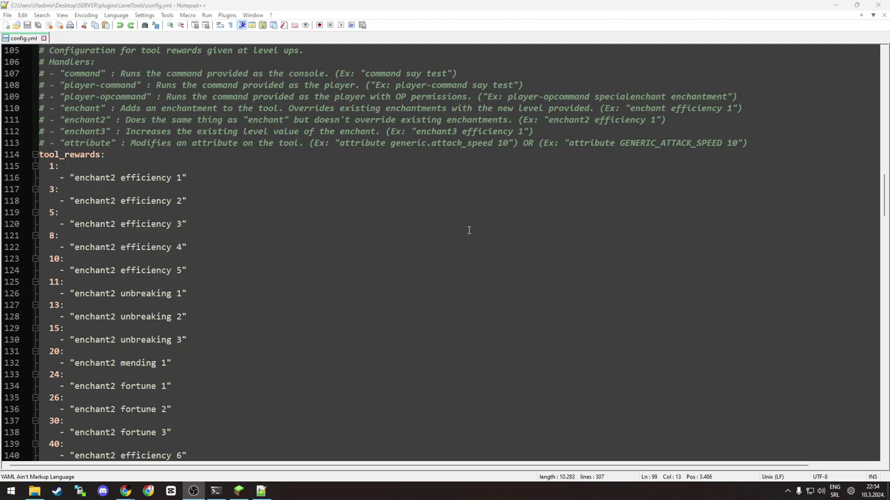
{"action": "scroll", "coordinate": [366, 223], "scroll_direction": "down", "scroll_amount": 1}
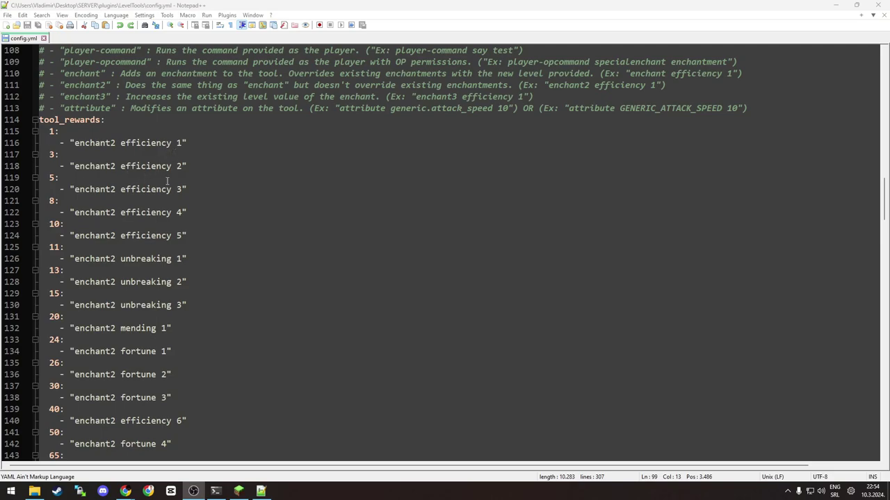
{"action": "scroll", "coordinate": [175, 177], "scroll_direction": "down", "scroll_amount": 3}
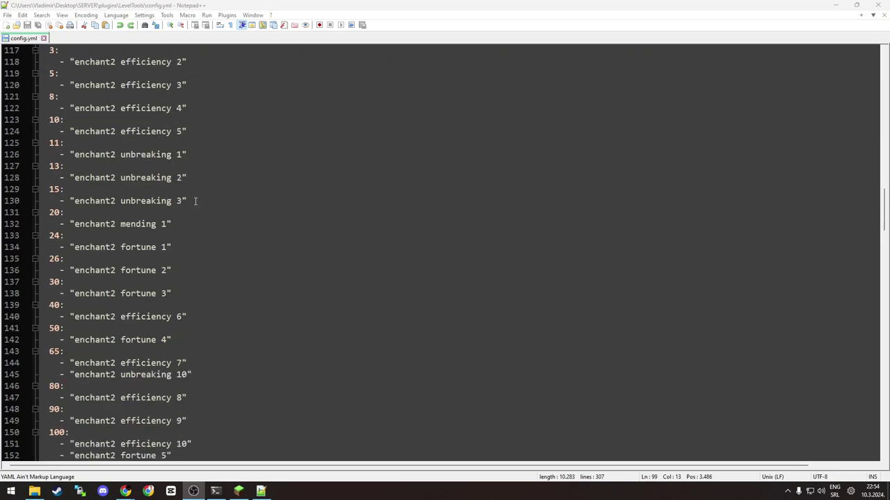
{"action": "left_click_drag", "start_coordinate": [45, 281], "coordinate": [190, 292]}
{"action": "scroll", "coordinate": [189, 293], "scroll_direction": "up", "scroll_amount": 3}
{"action": "scroll", "coordinate": [189, 292], "scroll_direction": "up", "scroll_amount": 1}
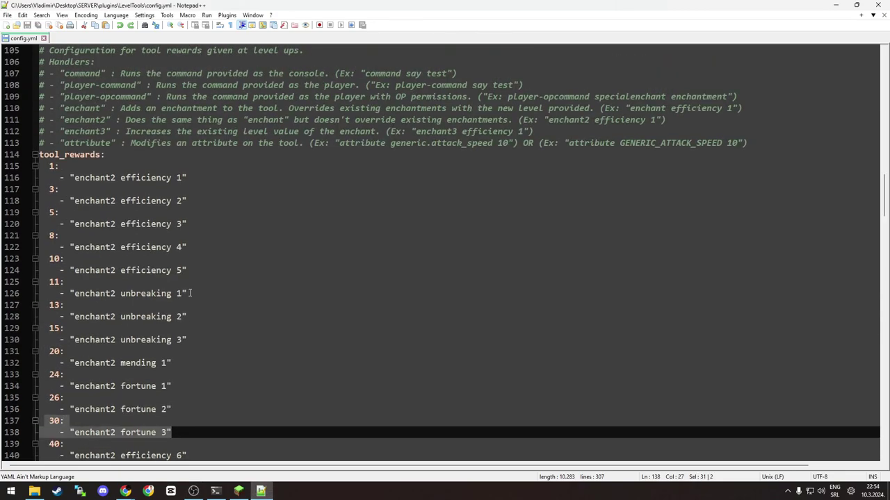
{"action": "key", "text": "Right"}
{"action": "scroll", "coordinate": [334, 262], "scroll_direction": "down", "scroll_amount": 6}
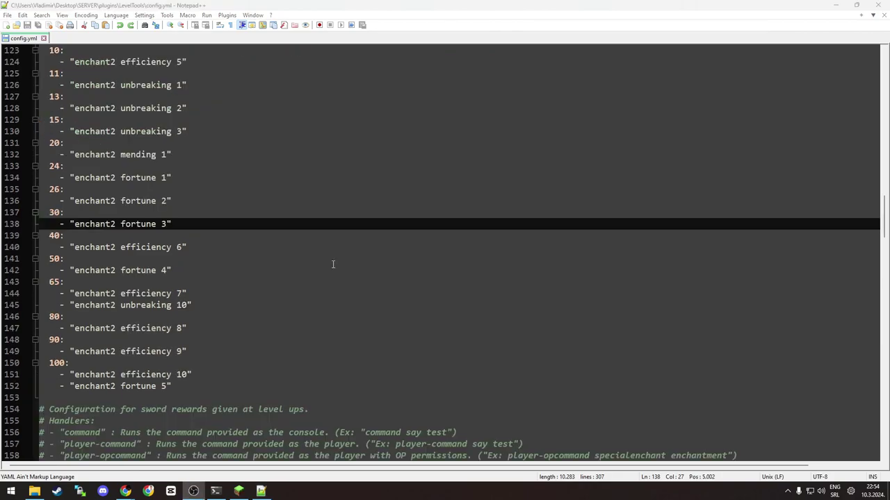
{"action": "scroll", "coordinate": [200, 251], "scroll_direction": "down", "scroll_amount": 3}
Review the sharpness, unbreaking, mending and looting enchantments assigned to each level under sword_rewards
{"action": "scroll", "coordinate": [199, 251], "scroll_direction": "down", "scroll_amount": 9}
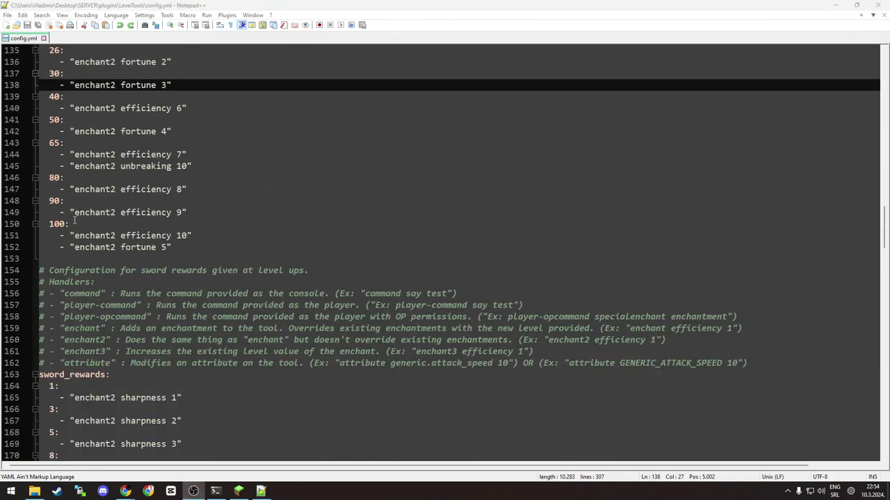
{"action": "scroll", "coordinate": [153, 147], "scroll_direction": "down", "scroll_amount": 3}
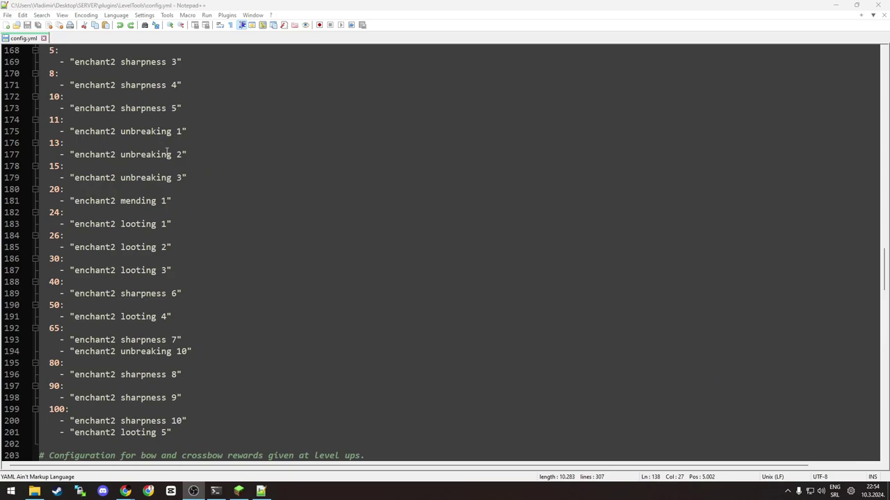
{"action": "scroll", "coordinate": [172, 155], "scroll_direction": "up", "scroll_amount": 5}
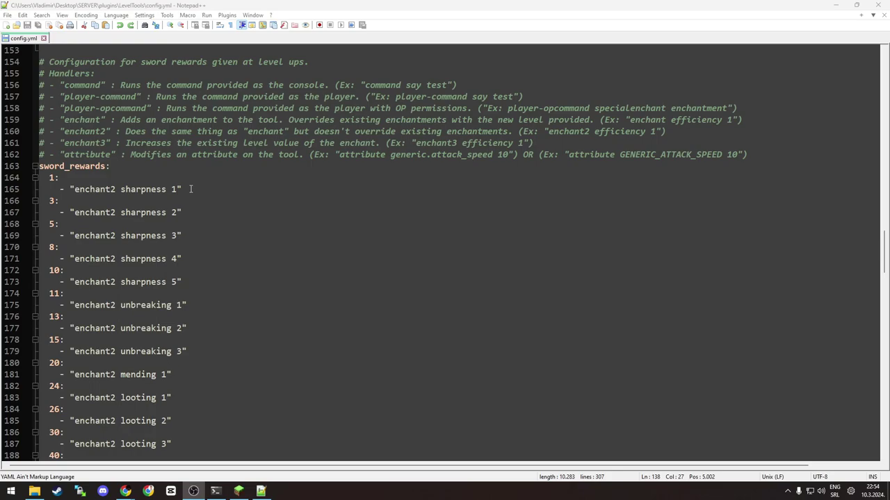
{"action": "scroll", "coordinate": [190, 189], "scroll_direction": "down", "scroll_amount": 1}
{"action": "scroll", "coordinate": [191, 198], "scroll_direction": "down", "scroll_amount": 3}
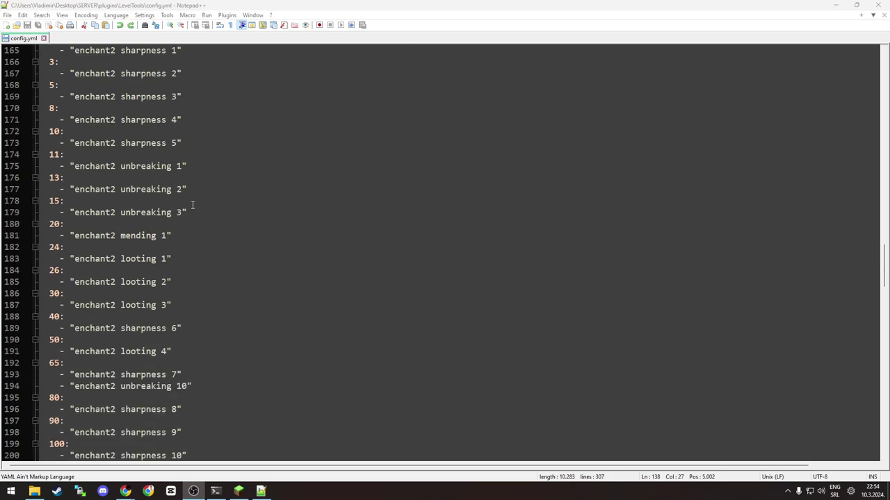
{"action": "scroll", "coordinate": [193, 205], "scroll_direction": "down", "scroll_amount": 2}
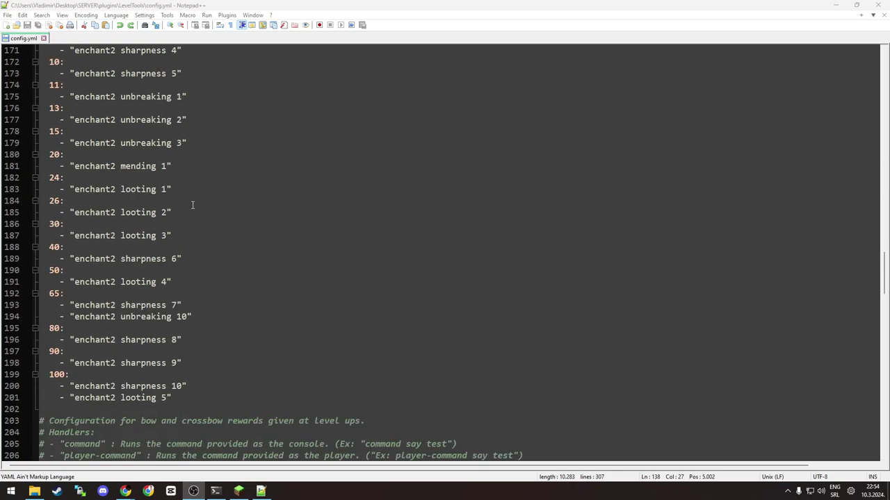
{"action": "left_click", "coordinate": [199, 314]}
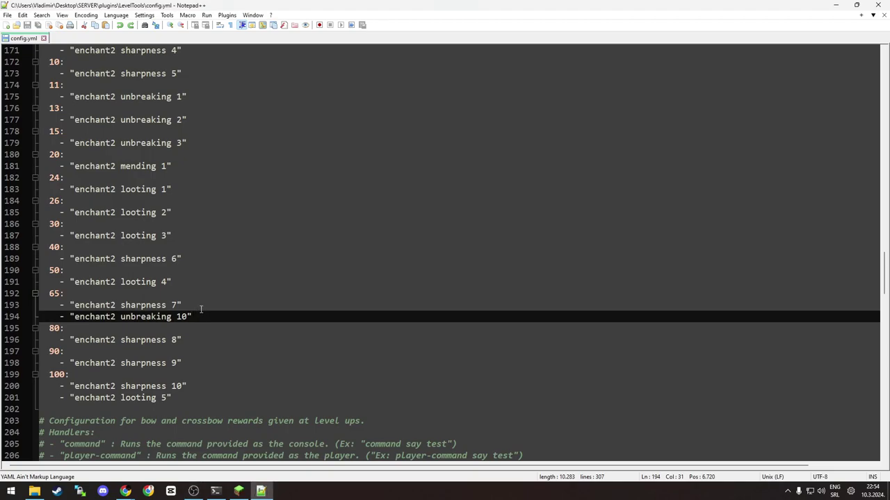
{"action": "scroll", "coordinate": [212, 324], "scroll_direction": "down", "scroll_amount": 1}
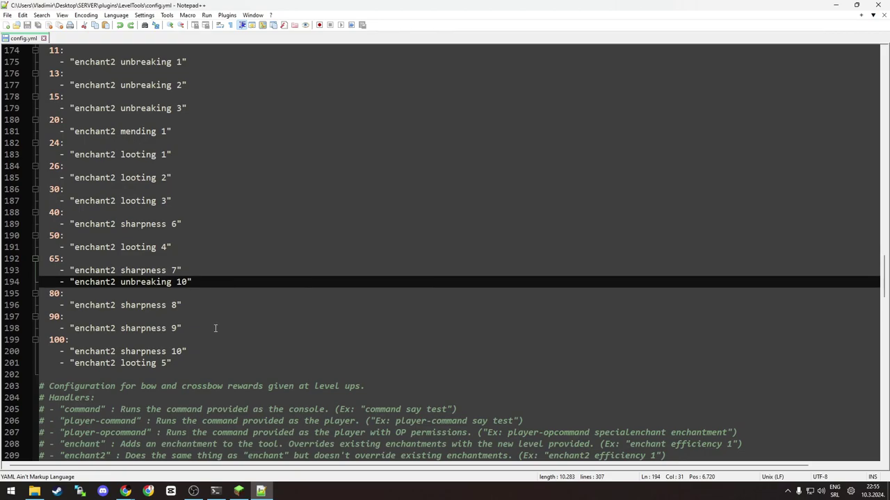
{"action": "scroll", "coordinate": [216, 329], "scroll_direction": "down", "scroll_amount": 1}
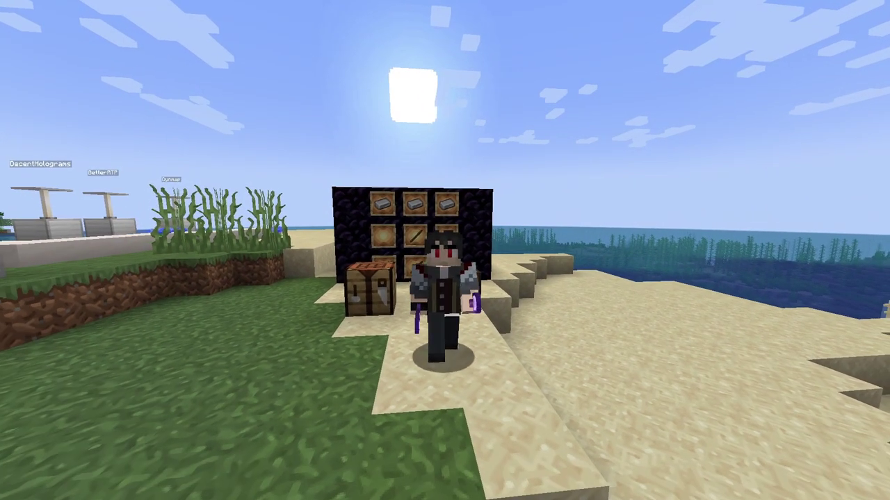
{"action": "key", "text": "e"}
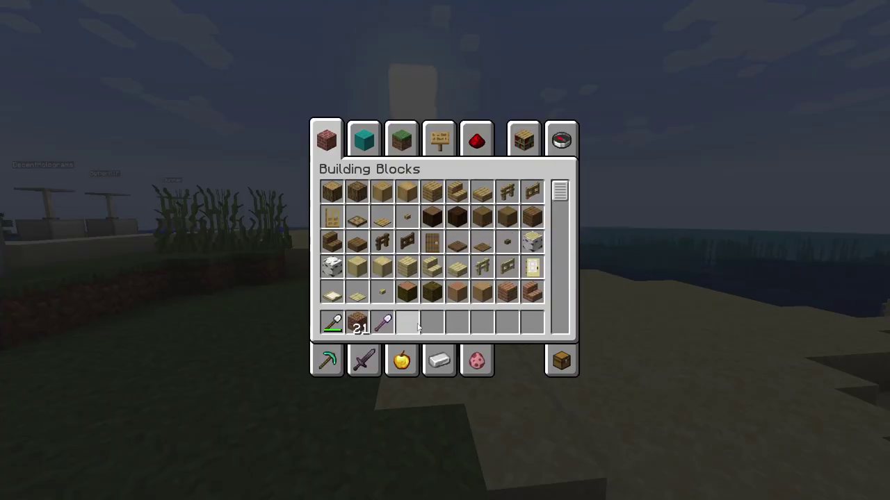
{"action": "key", "text": "e"}
{"action": "key", "text": "f"}
{"action": "key", "text": "f"}
{"action": "key", "text": "f"}
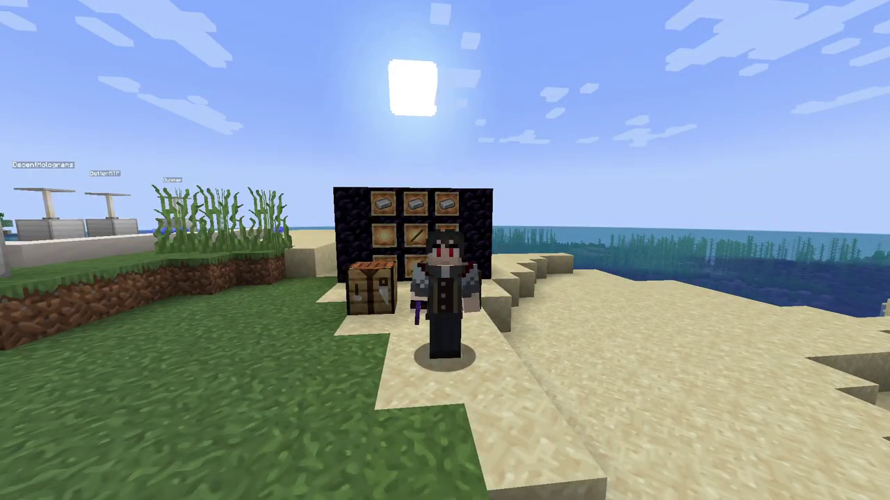
{"action": "key", "text": "e"}
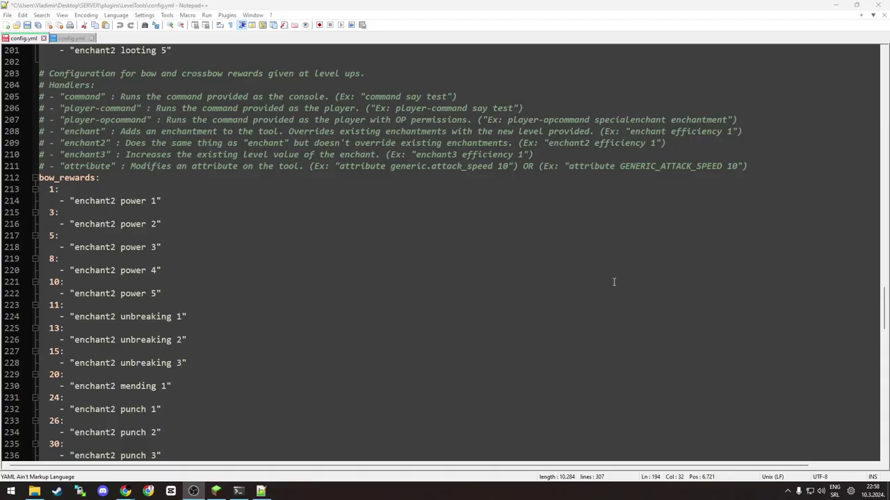
Examine the bow_rewards levels and compare them with the sword_rewards and tool_rewards sections of config.yml
{"action": "scroll", "coordinate": [614, 280], "scroll_direction": "down", "scroll_amount": 6}
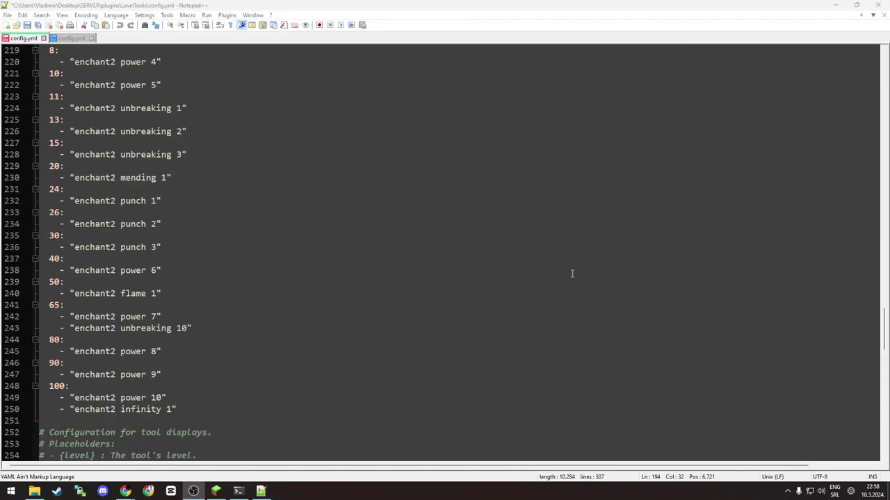
{"action": "scroll", "coordinate": [570, 264], "scroll_direction": "down", "scroll_amount": 3}
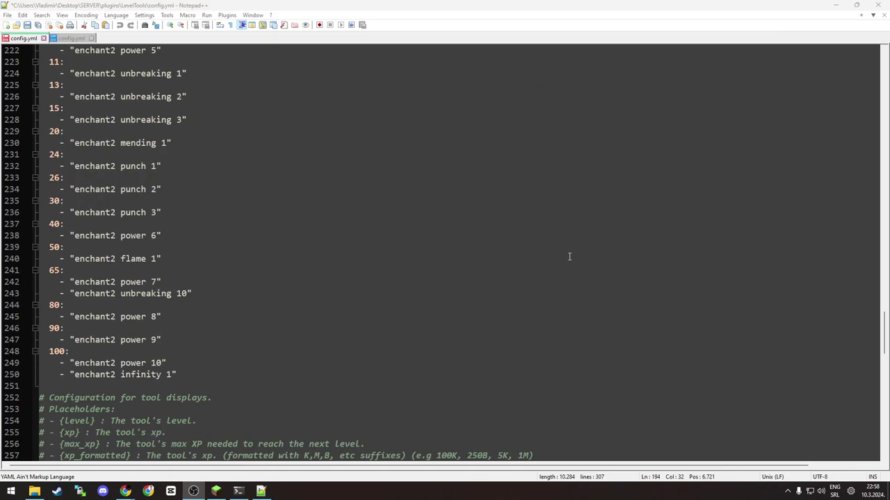
{"action": "scroll", "coordinate": [563, 255], "scroll_direction": "up", "scroll_amount": 7}
{"action": "scroll", "coordinate": [185, 207], "scroll_direction": "up", "scroll_amount": 11}
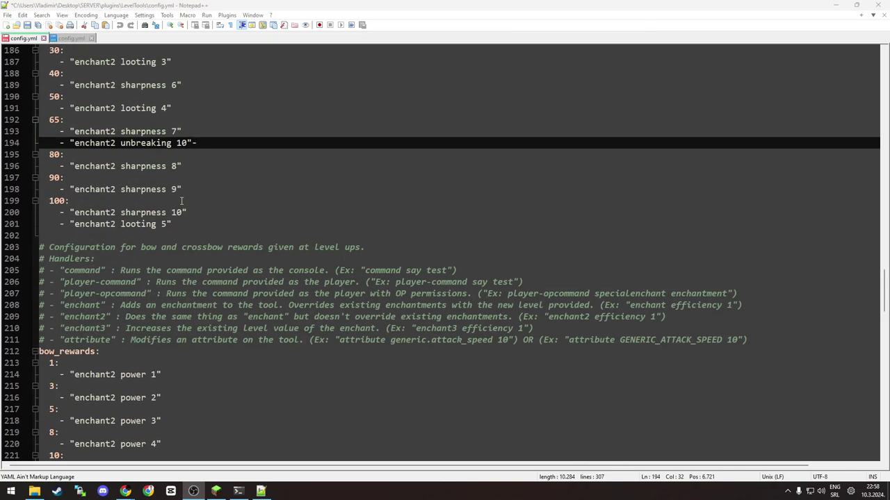
{"action": "scroll", "coordinate": [223, 218], "scroll_direction": "up", "scroll_amount": 6}
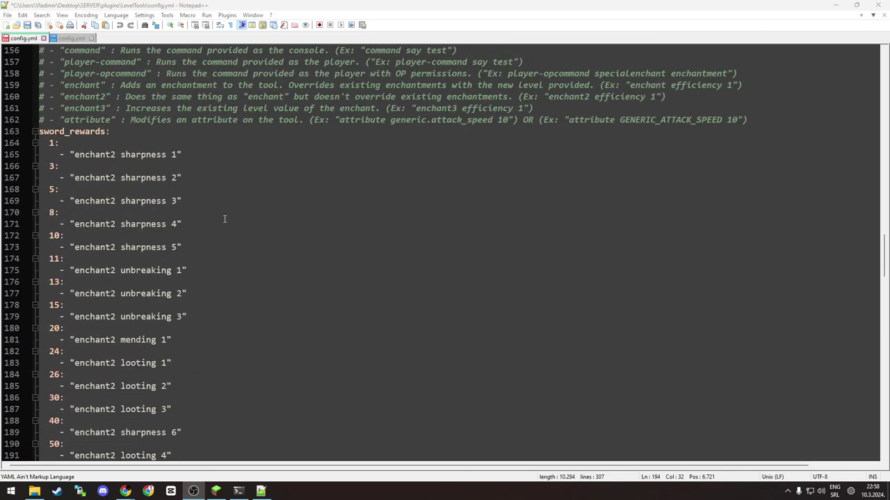
{"action": "scroll", "coordinate": [225, 219], "scroll_direction": "up", "scroll_amount": 18}
{"action": "scroll", "coordinate": [234, 224], "scroll_direction": "down", "scroll_amount": 20}
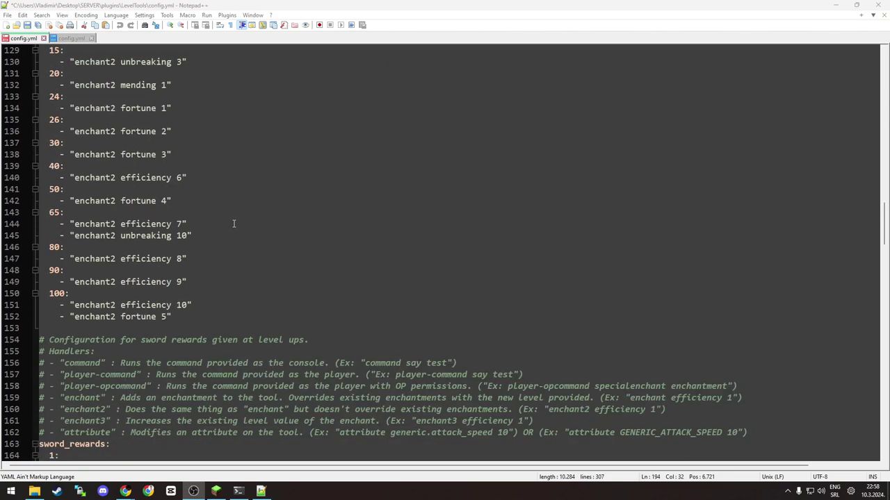
{"action": "scroll", "coordinate": [253, 222], "scroll_direction": "down", "scroll_amount": 1}
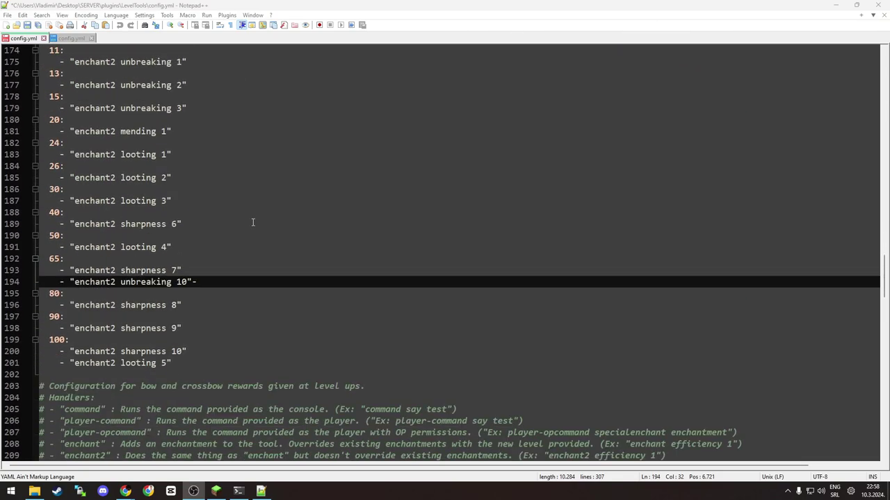
{"action": "scroll", "coordinate": [288, 227], "scroll_direction": "down", "scroll_amount": 5}
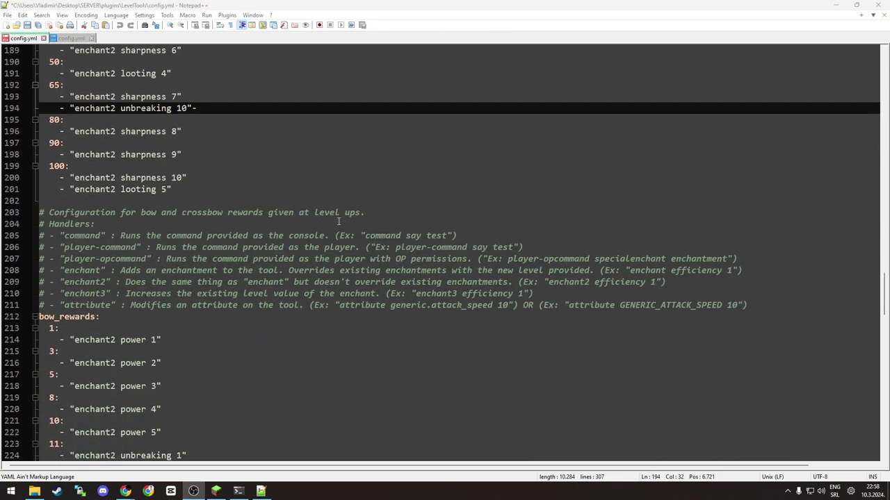
{"action": "scroll", "coordinate": [319, 220], "scroll_direction": "down", "scroll_amount": 20}
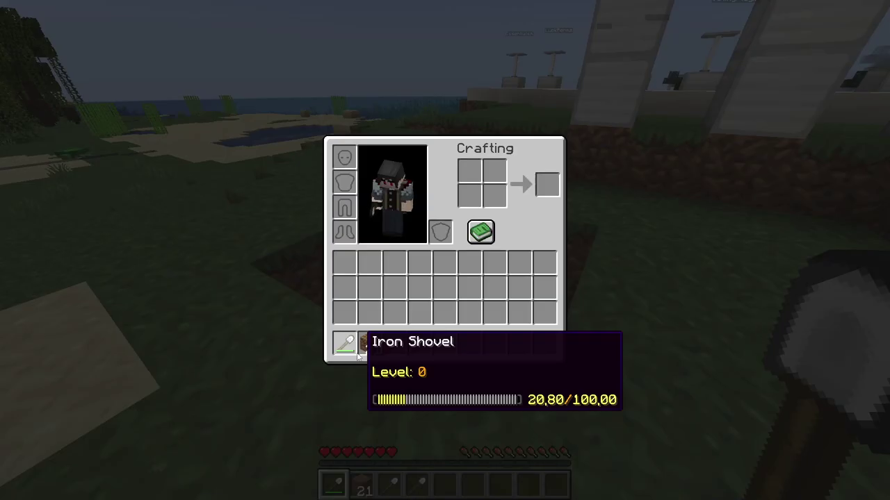
Check the Iron Shovel's level and XP progress bar in the Minecraft inventory
{"action": "key", "text": "e"}
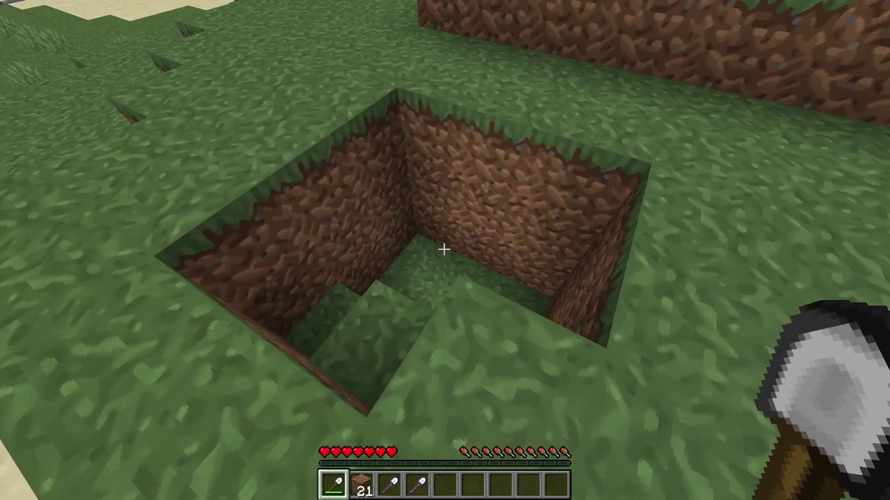
{"action": "key", "text": "e"}
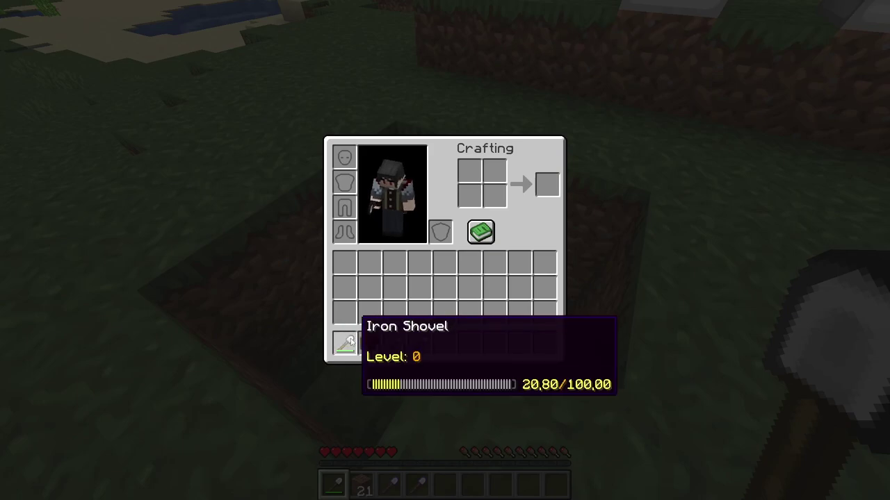
{"action": "key", "text": "e"}
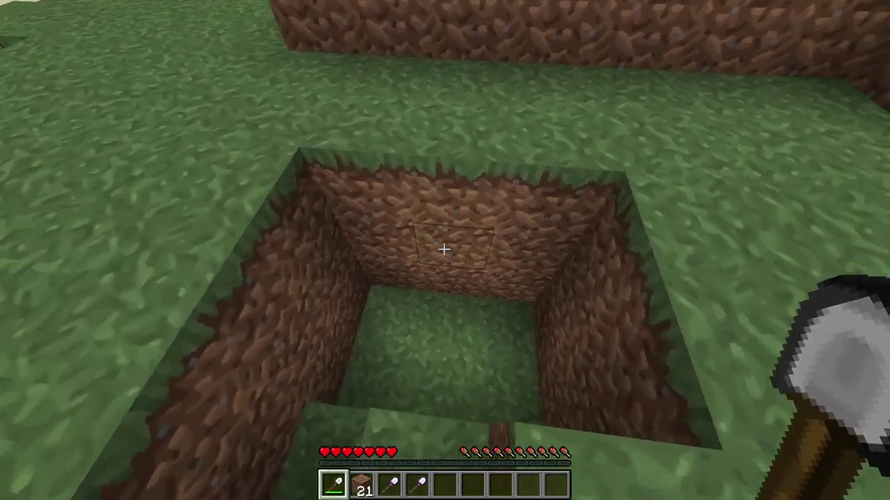
Dig out dirt and grass blocks at the bottom of the pit with the Iron Shovel to gain tool XP
{"action": "key", "text": "w"}
{"action": "left_click", "coordinate": [443, 249]}
{"action": "left_click", "coordinate": [444, 249]}
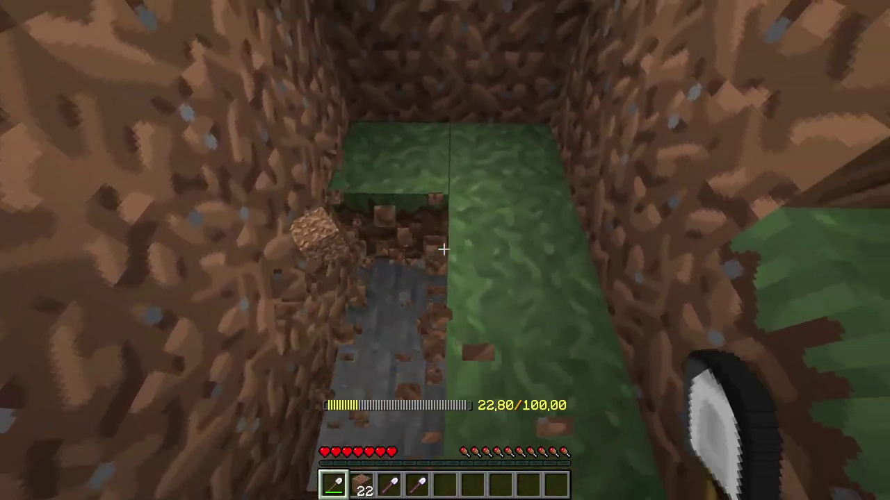
{"action": "left_click", "coordinate": [444, 249]}
{"action": "left_click", "coordinate": [443, 249]}
{"action": "key", "text": "e"}
{"action": "key", "text": "e"}
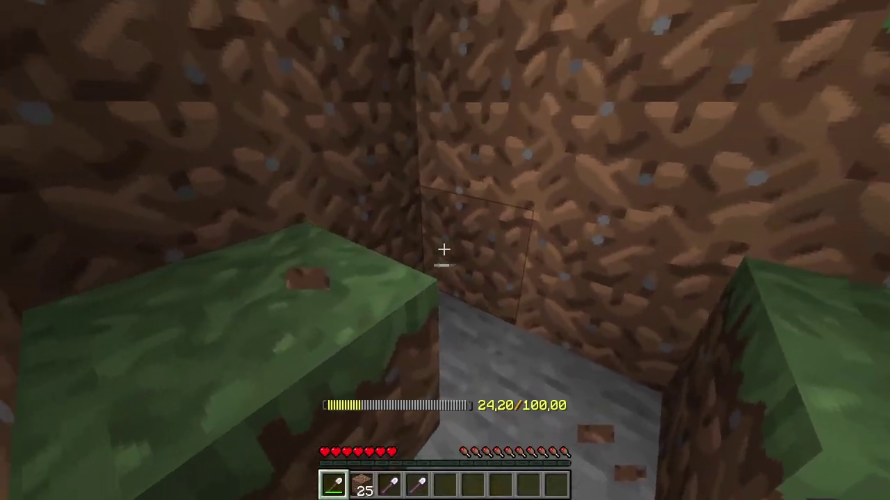
Dig a few more dirt blocks and inspect the Iron Shovel's level and XP progress bar in the inventory
{"action": "left_click", "coordinate": [443, 249]}
{"action": "key", "text": "e"}
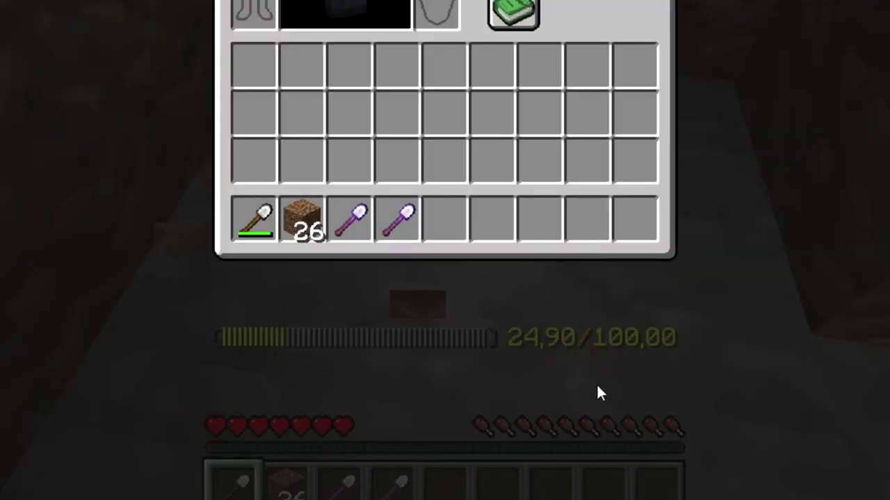
{"action": "key", "text": "e"}
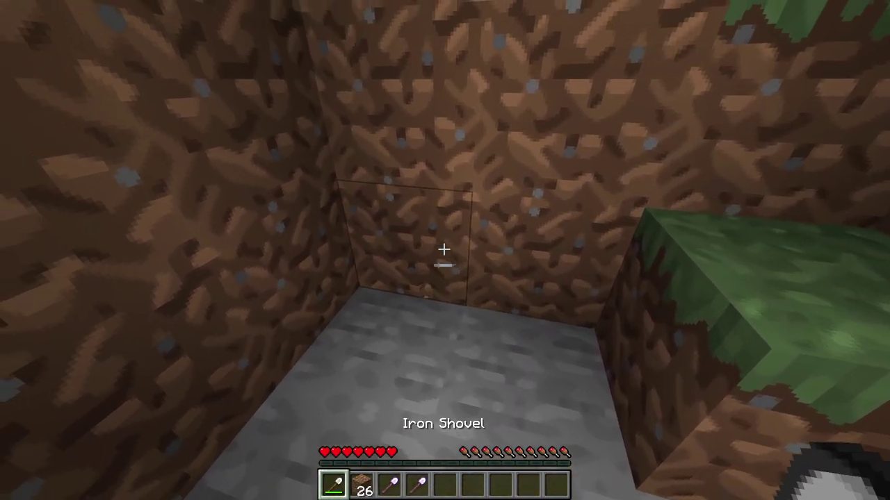
{"action": "left_click", "coordinate": [443, 249]}
{"action": "left_click", "coordinate": [443, 249]}
{"action": "key", "text": "e"}
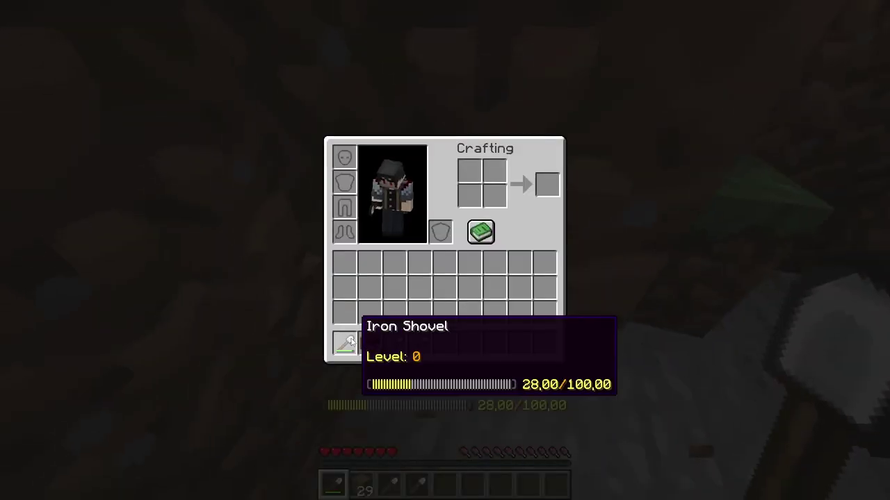
{"action": "key", "text": "e"}
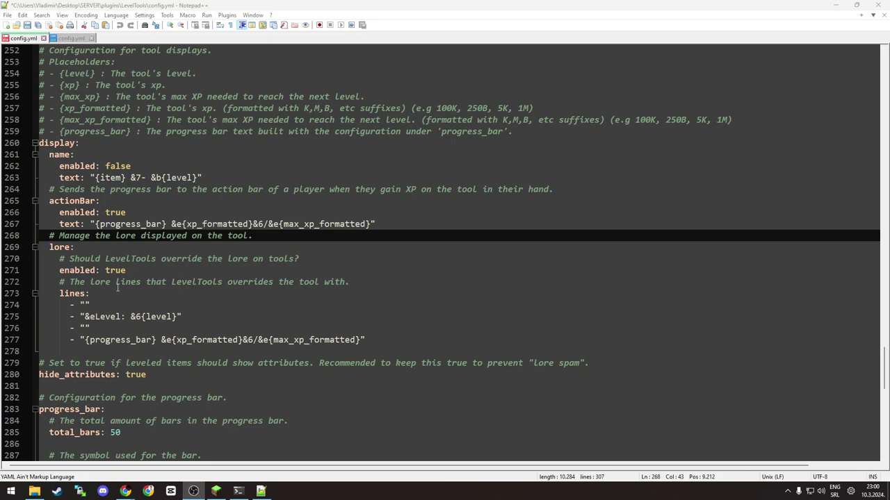
Review the display section of config.yml, including the blank spacer entries in the lore lines
{"action": "left_click", "coordinate": [108, 324]}
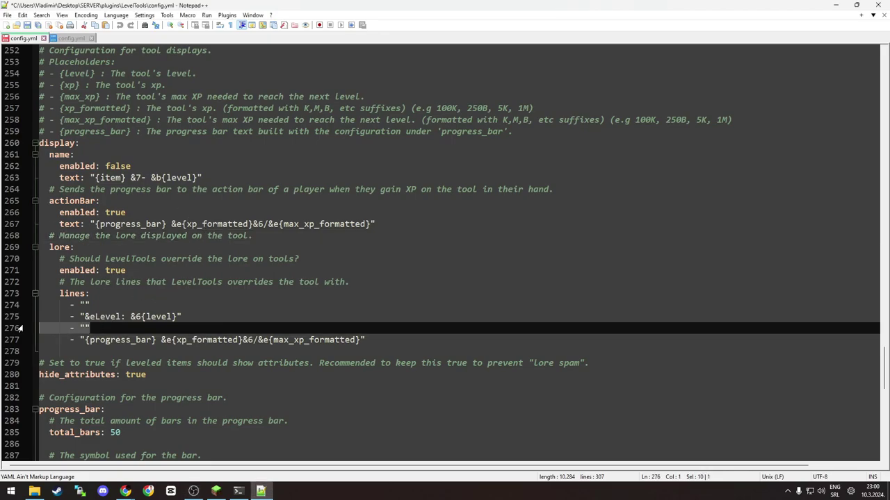
{"action": "left_click", "coordinate": [107, 304]}
{"action": "key", "text": "shift+Home"}
{"action": "key", "text": "shift+Home"}
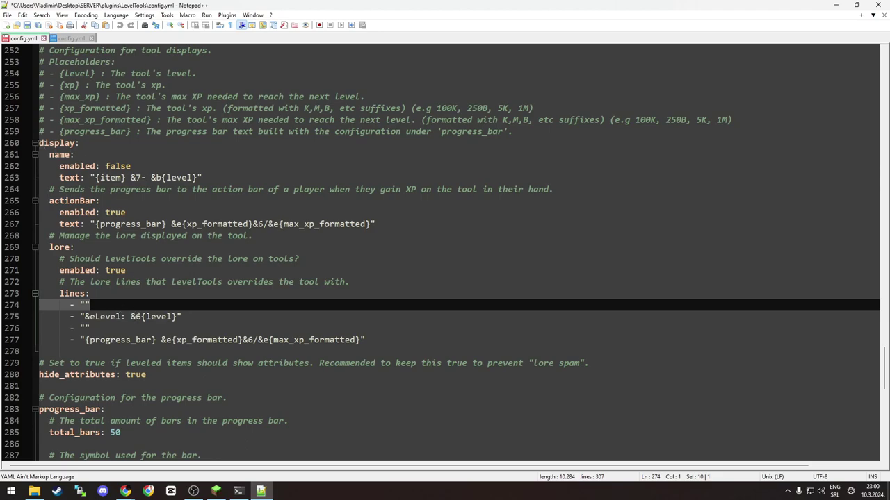
{"action": "left_click_drag", "start_coordinate": [39, 142], "coordinate": [191, 375]}
{"action": "left_click", "coordinate": [192, 385]}
Review the hide_attributes setting with its lore spam recommendation and the progress_bar section with its symbols and colors
{"action": "scroll", "coordinate": [183, 309], "scroll_direction": "down", "scroll_amount": 2}
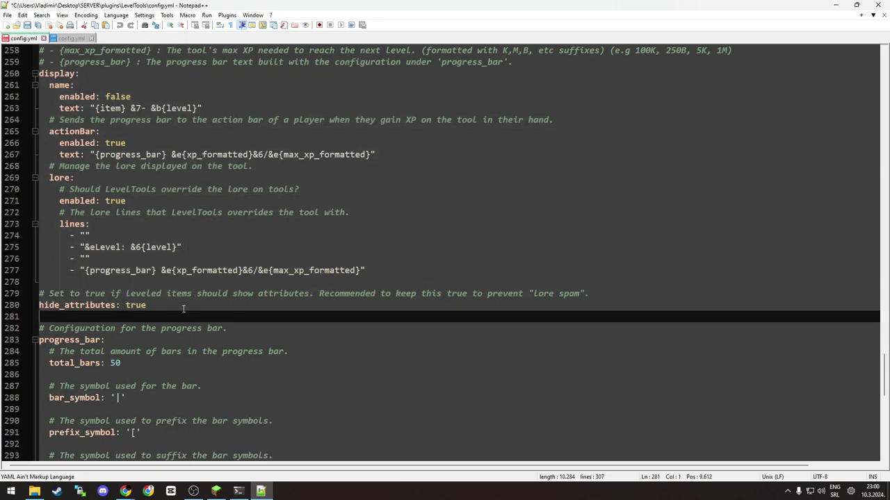
{"action": "left_click_drag", "start_coordinate": [184, 309], "coordinate": [45, 293]}
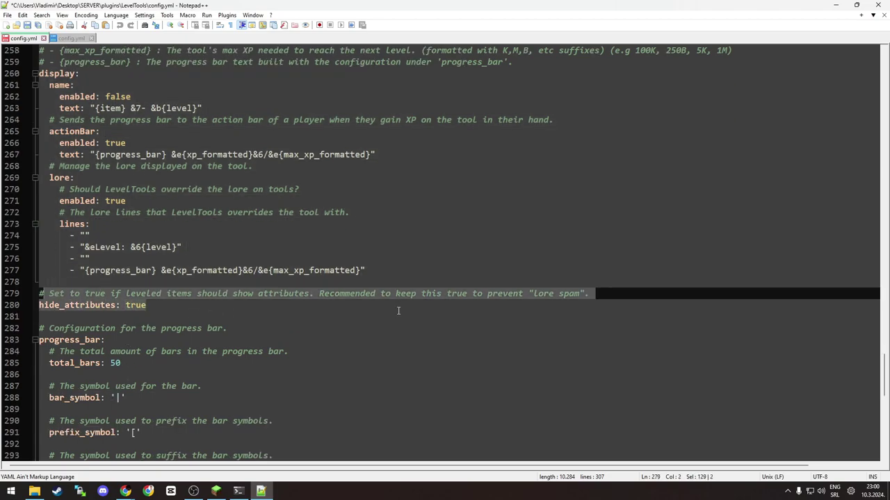
{"action": "left_click_drag", "start_coordinate": [319, 293], "coordinate": [590, 293]}
{"action": "scroll", "coordinate": [591, 293], "scroll_direction": "down", "scroll_amount": 3}
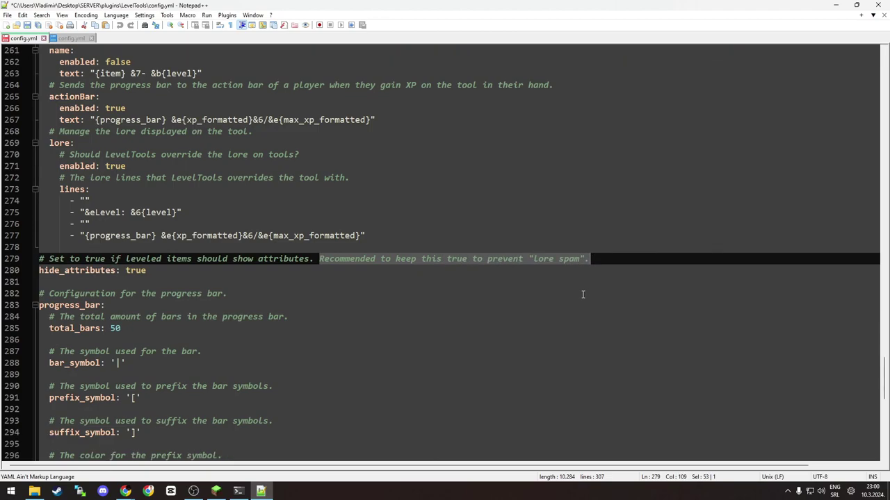
{"action": "scroll", "coordinate": [149, 179], "scroll_direction": "down", "scroll_amount": 2}
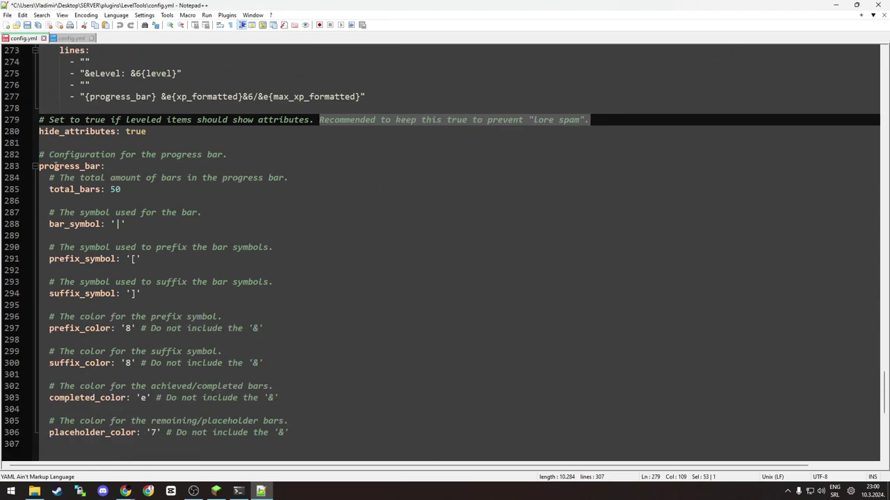
{"action": "left_click_drag", "start_coordinate": [40, 151], "coordinate": [444, 365]}
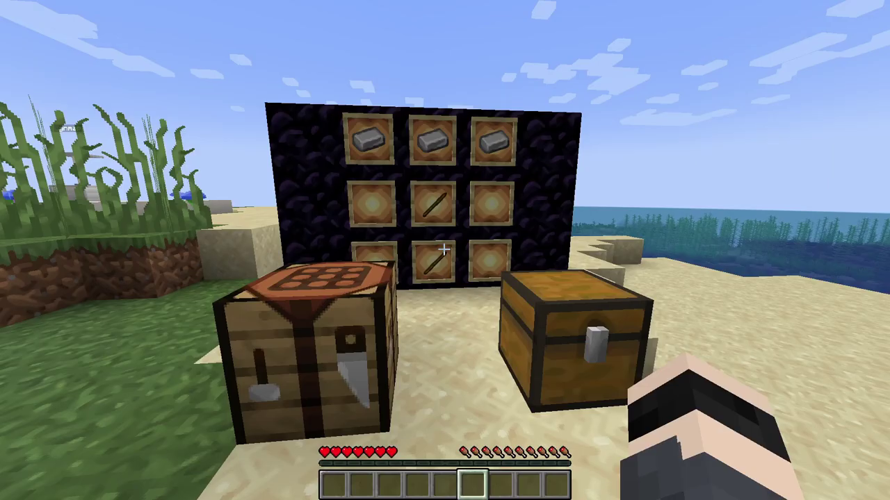
Examine the pickaxe recipe shown in the item frames behind the crafting table and chest
{"action": "key", "text": "s"}
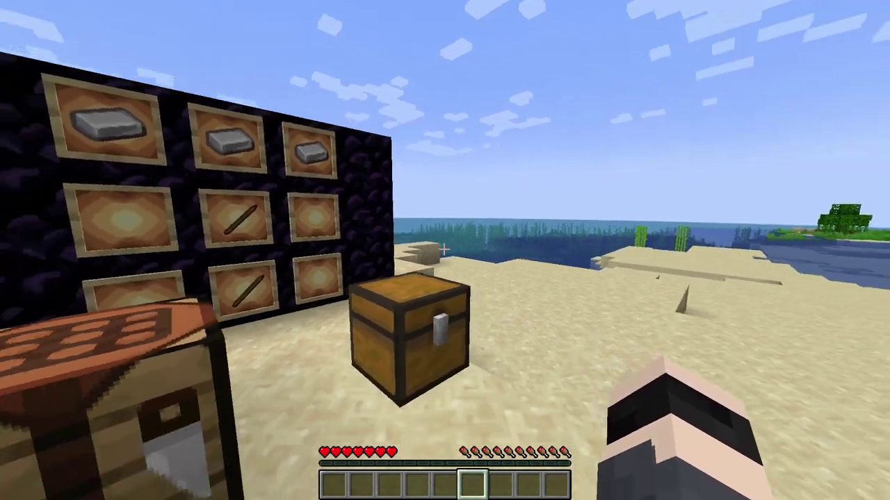
{"action": "key", "text": "w"}
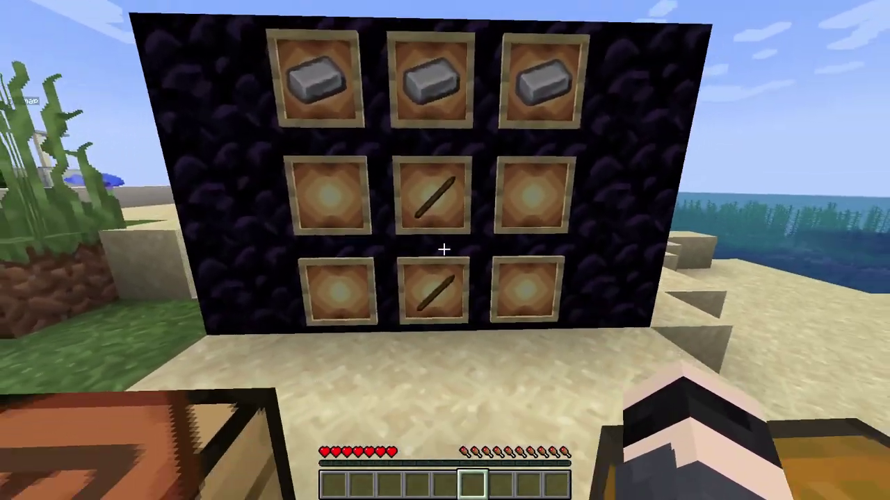
{"action": "key", "text": "s"}
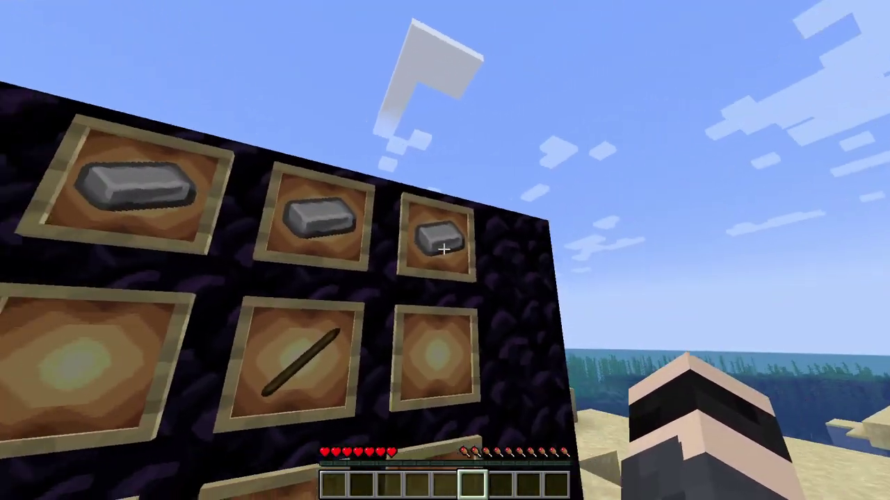
{"action": "key", "text": "w"}
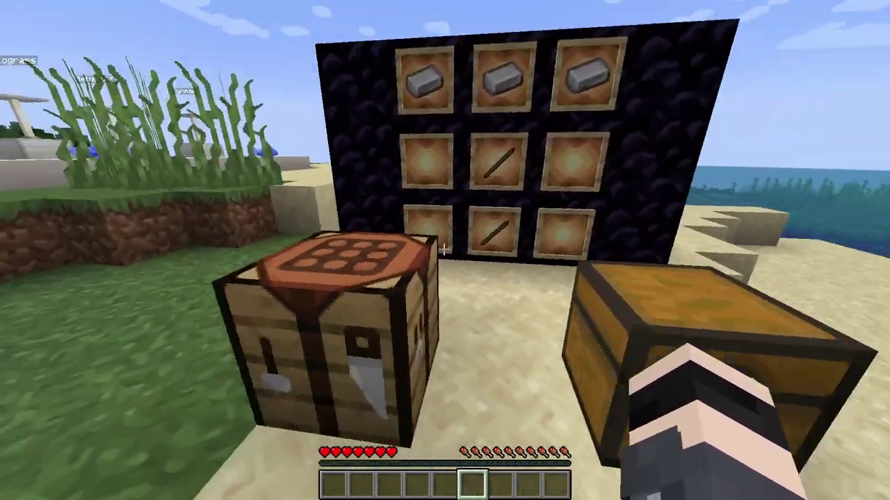
{"action": "key", "text": "e"}
{"action": "key", "text": "e"}
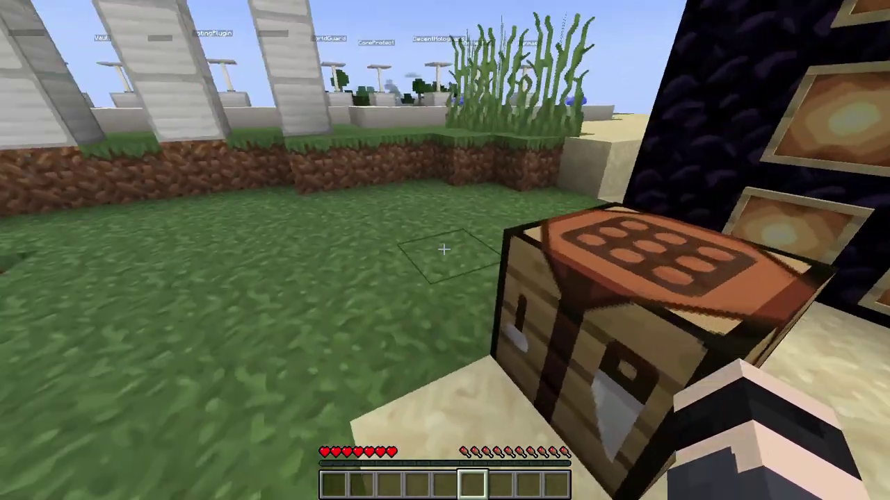
Take the three iron ingots and two sticks out of the chest
{"action": "key", "text": "w"}
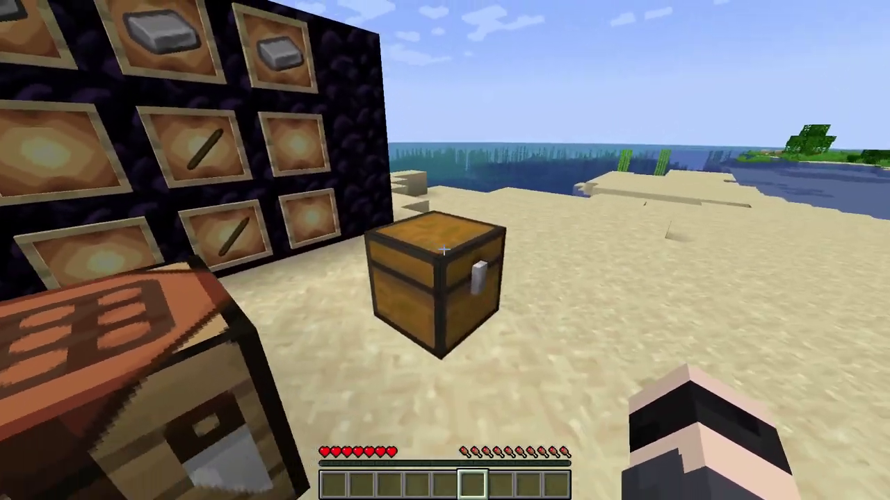
{"action": "right_click", "coordinate": [443, 248]}
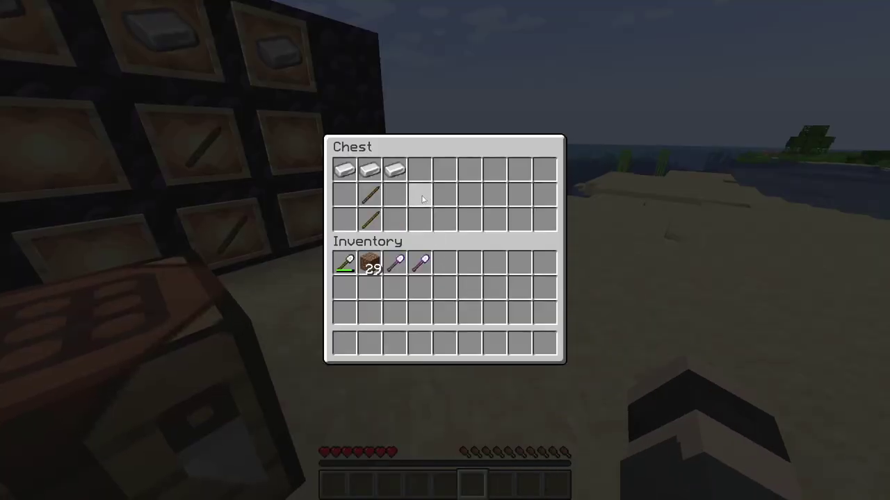
{"action": "left_click", "coordinate": [372, 196], "text": "shift"}
{"action": "left_click", "coordinate": [394, 169], "text": "shift"}
{"action": "left_click", "coordinate": [370, 169], "text": "shift"}
{"action": "left_click", "coordinate": [345, 170], "text": "shift"}
{"action": "key", "text": "e"}
Craft an Iron Pickaxe from three iron ingots and two sticks and place it in the first hotbar slot
{"action": "right_click", "coordinate": [445, 250]}
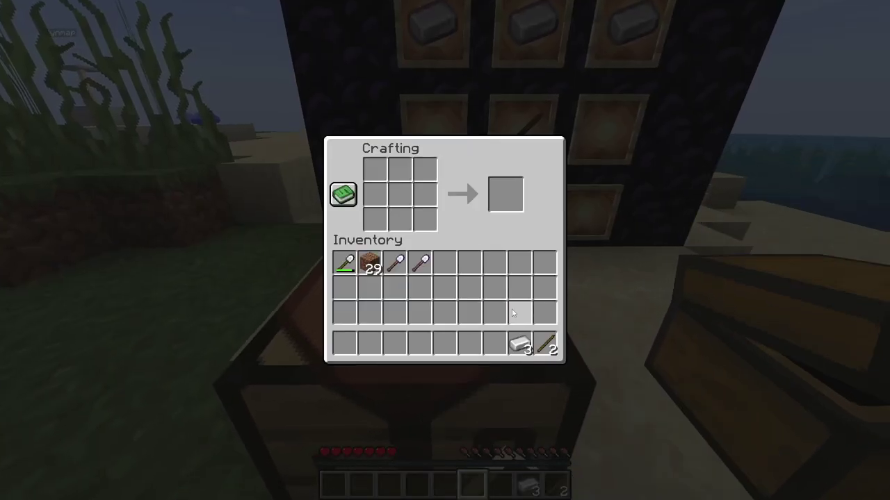
{"action": "left_click", "coordinate": [520, 343]}
{"action": "left_click", "coordinate": [469, 265]}
{"action": "left_click_drag", "start_coordinate": [375, 169], "coordinate": [425, 169]}
{"action": "left_click", "coordinate": [545, 343]}
{"action": "right_click", "coordinate": [401, 195]}
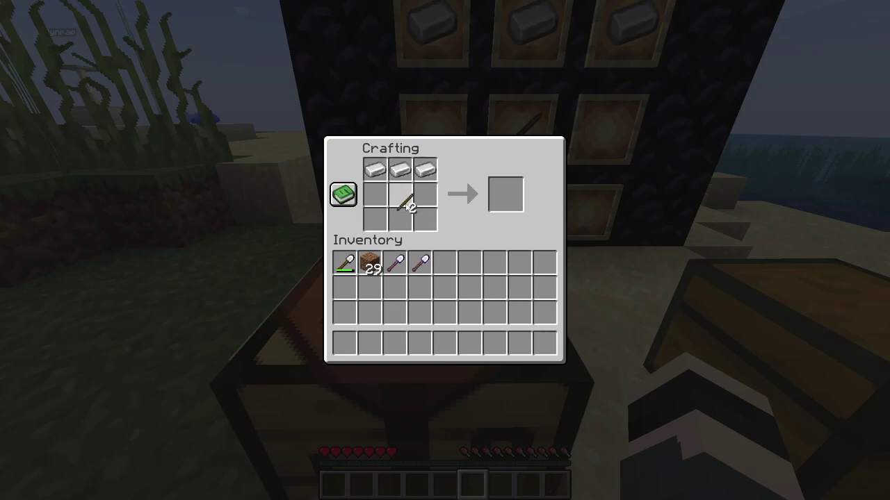
{"action": "right_click", "coordinate": [401, 220]}
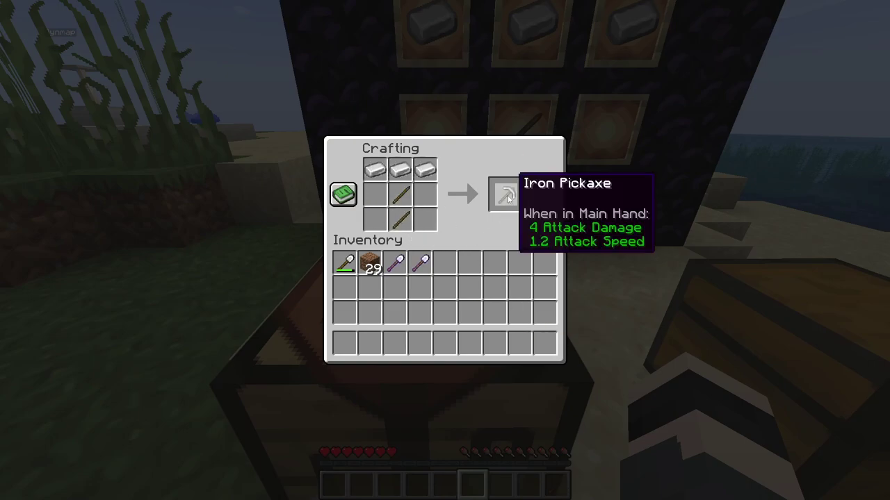
{"action": "left_click", "coordinate": [509, 199]}
{"action": "left_click", "coordinate": [345, 343]}
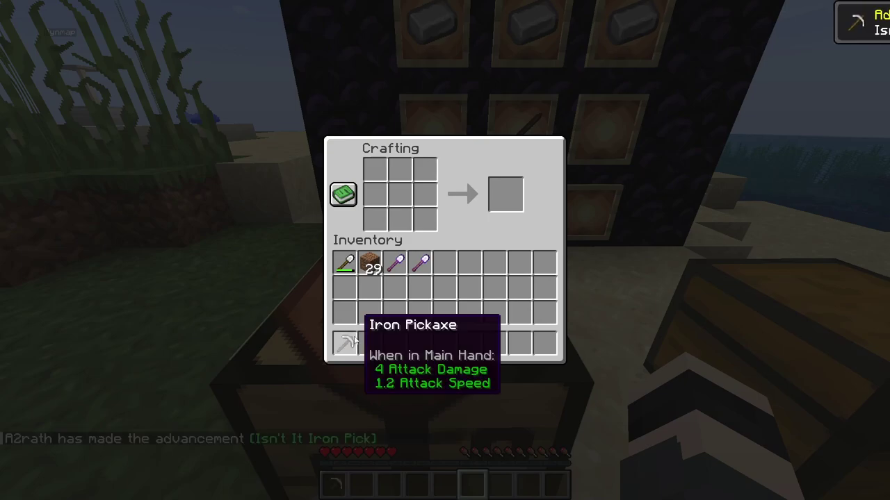
Check the new Iron Pickaxe's tooltip in the inventory for level information
{"action": "key", "text": "e"}
{"action": "key", "text": "e"}
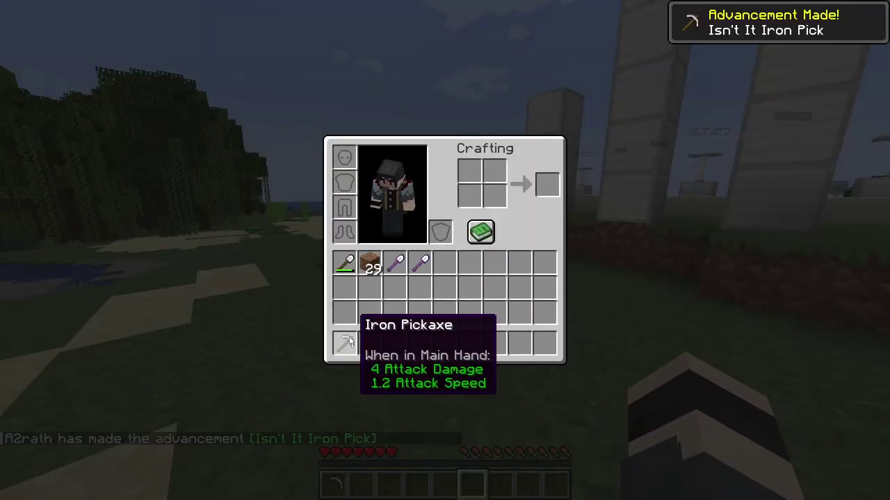
{"action": "key", "text": "e"}
Equip the Iron Pickaxe, mine stone at the bottom of the pit, and check the inventory
{"action": "key", "text": "w"}
{"action": "key", "text": "1"}
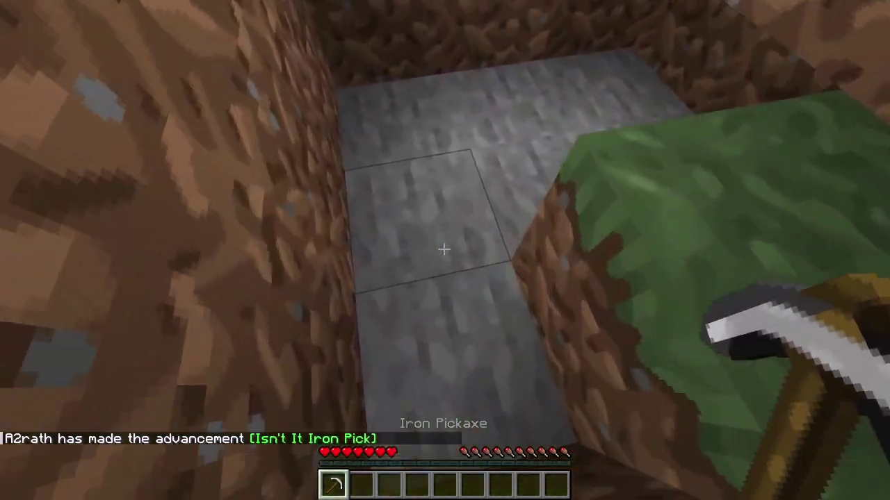
{"action": "left_click_drag", "start_coordinate": [444, 249], "coordinate": [443, 249]}
{"action": "key", "text": "e"}
{"action": "key", "text": "e"}
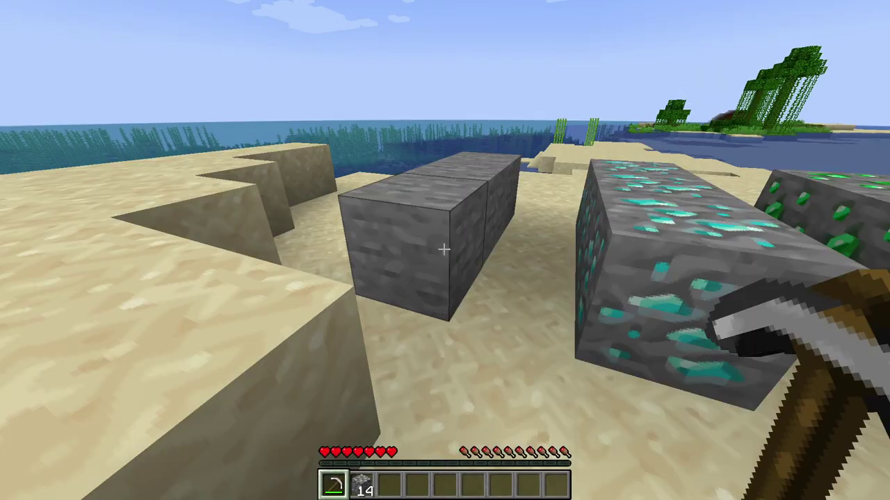
Mine the stone, diamond ore and emerald ore blocks on the beach with the Iron Pickaxe
{"action": "key", "text": "w"}
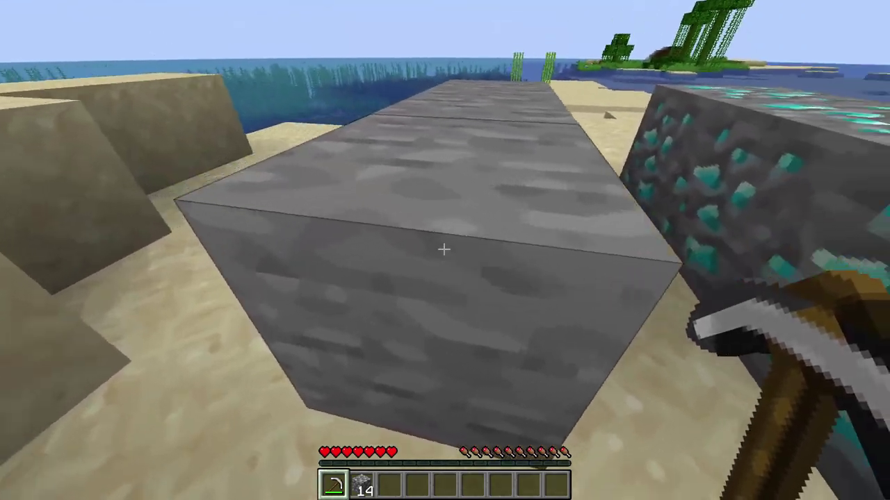
{"action": "left_click_drag", "start_coordinate": [445, 250], "coordinate": [445, 250]}
{"action": "key", "text": "w"}
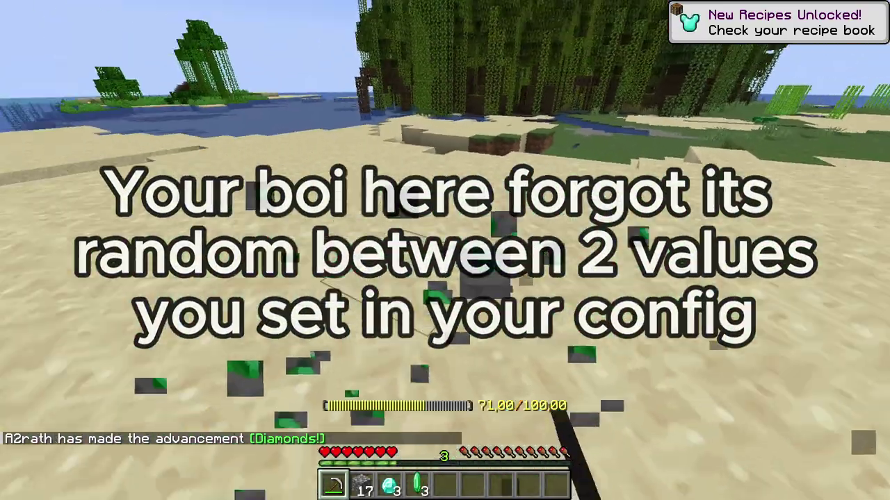
Inspect the worn iron armor's tooltips in the inventory during the zombie attack, and select an empty hotbar slot
{"action": "scroll", "coordinate": [444, 250], "scroll_direction": "down", "scroll_amount": 3}
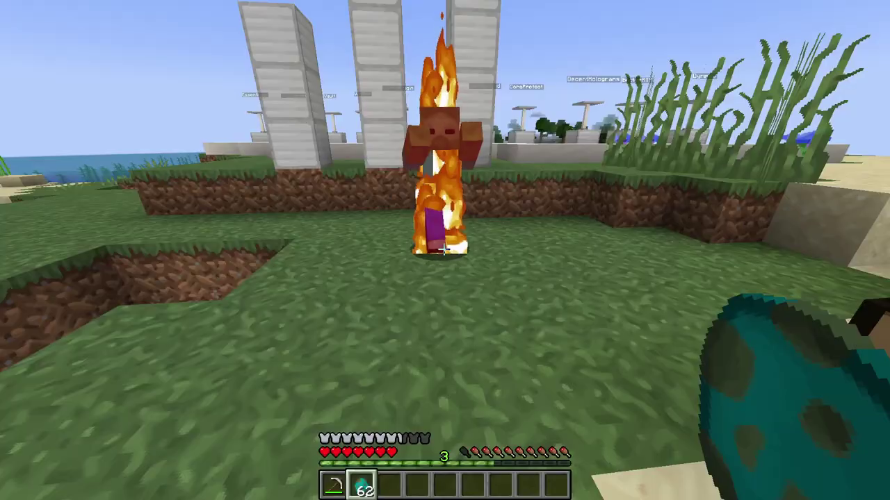
{"action": "key", "text": "e"}
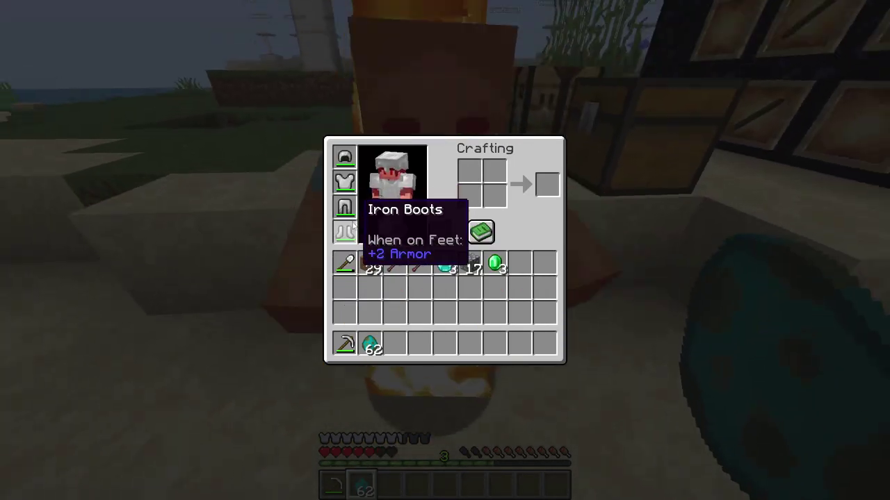
{"action": "key", "text": "e"}
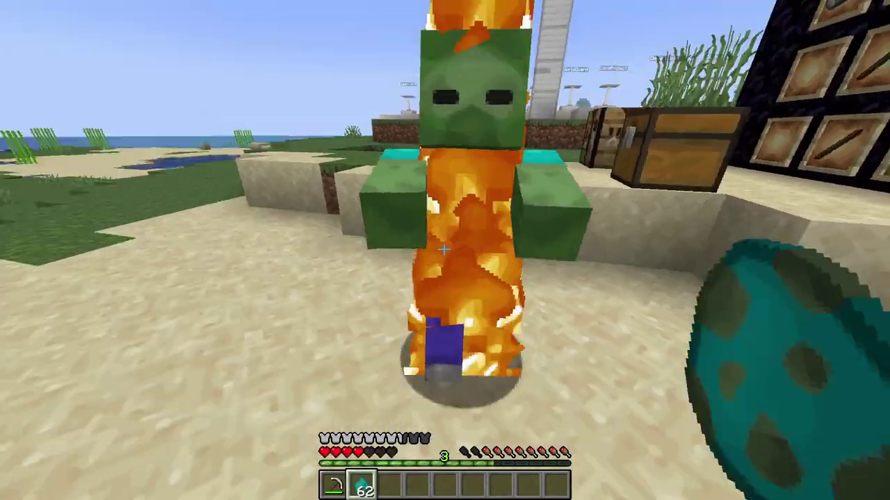
{"action": "scroll", "coordinate": [444, 249], "scroll_direction": "down", "scroll_amount": 1}
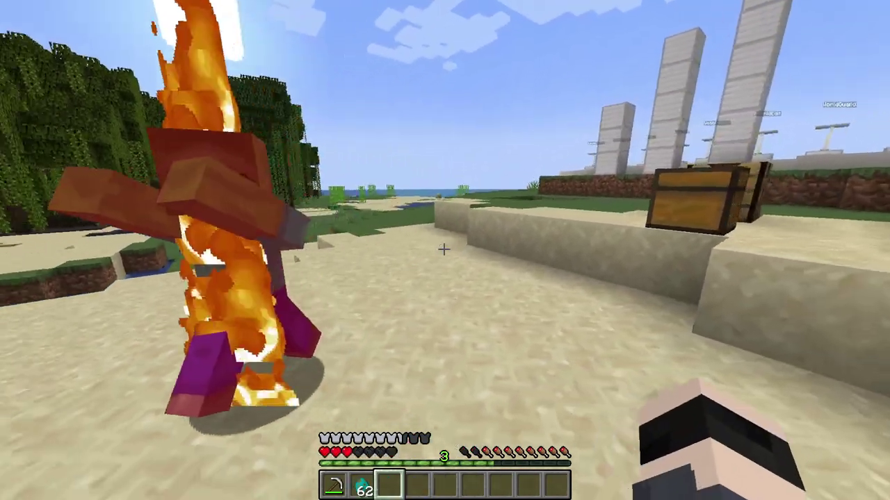